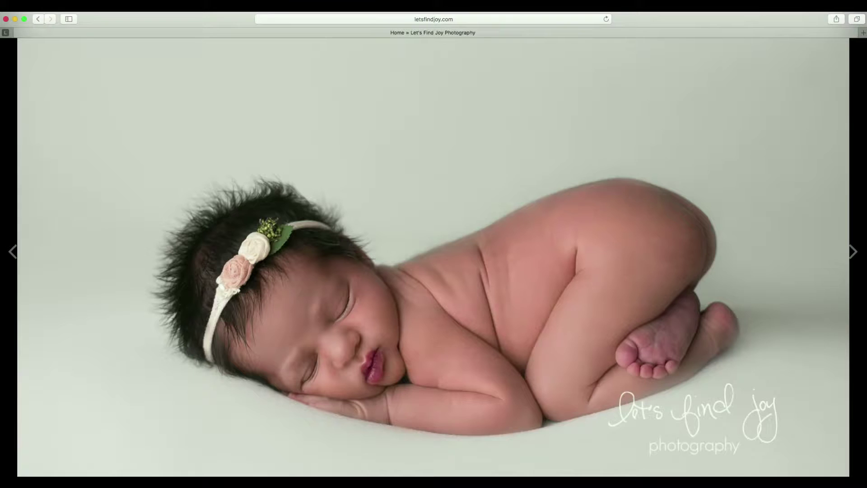
Step: Scroll up and down through the letsfindjoy.com home page
scroll(434, 244, "down", 15)
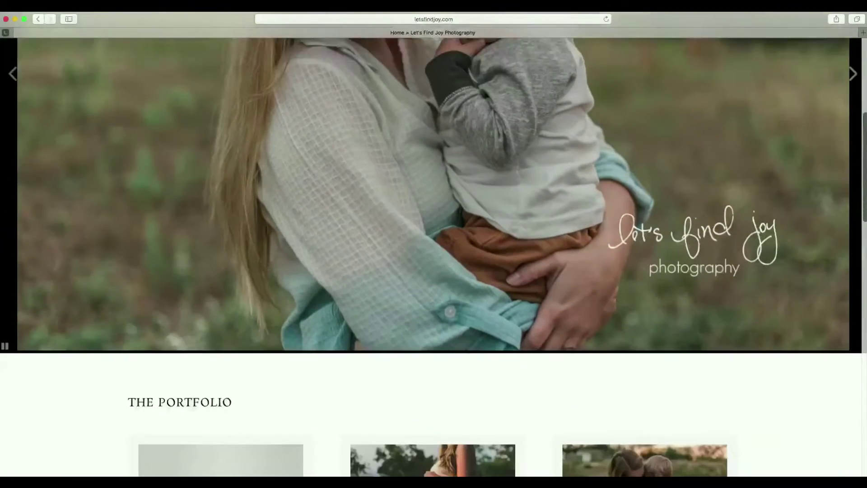
scroll(863, 392, "down", 10)
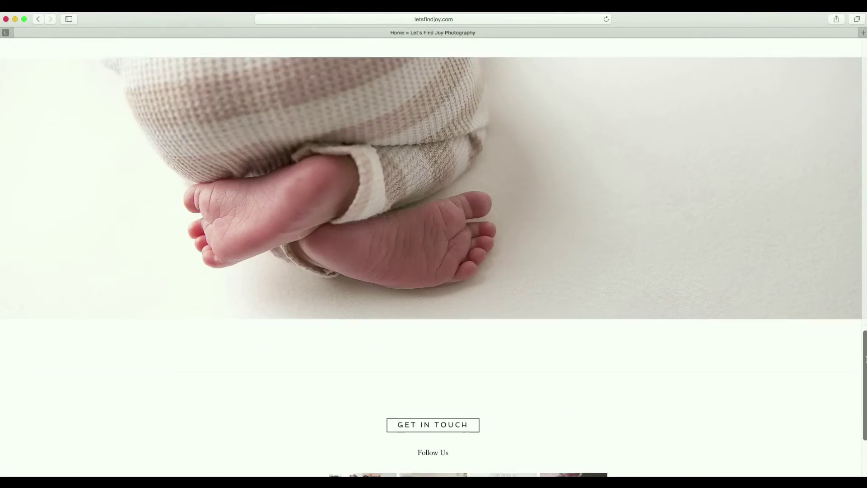
scroll(863, 392, "up", 20)
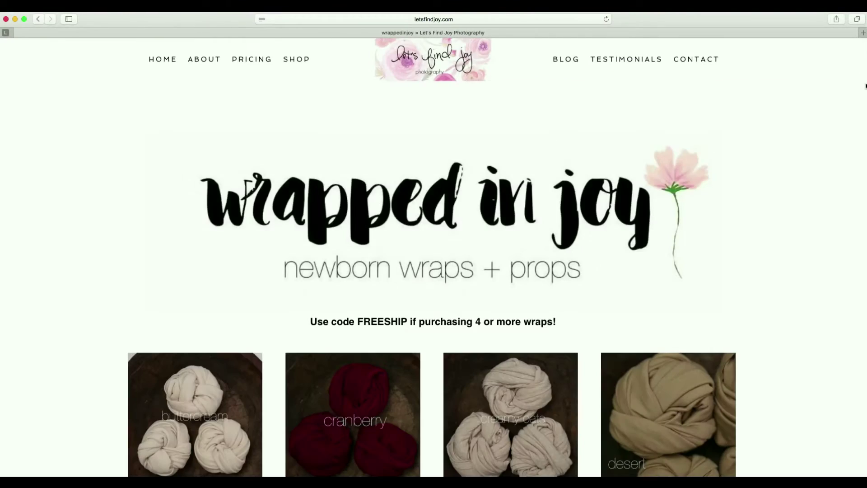
scroll(865, 85, "down", 5)
scroll(865, 86, "up", 5)
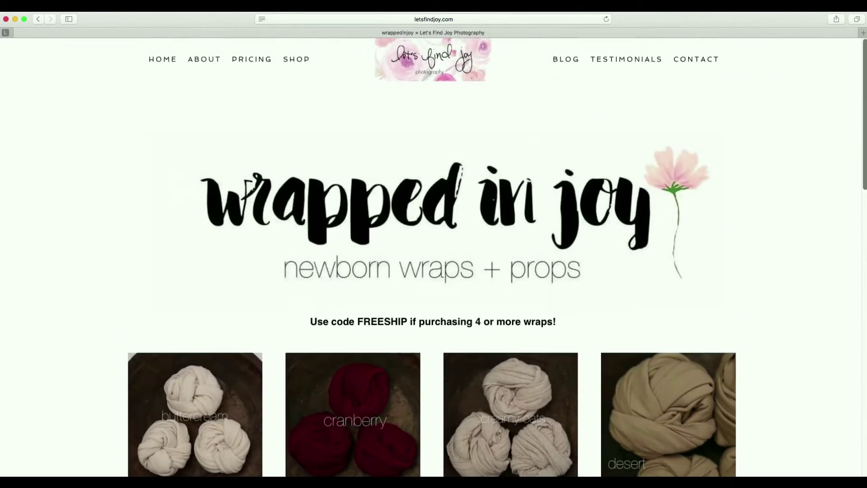
Step: Open the site's About page and scroll down through it
left_click(204, 59)
scroll(861, 140, "down", 5)
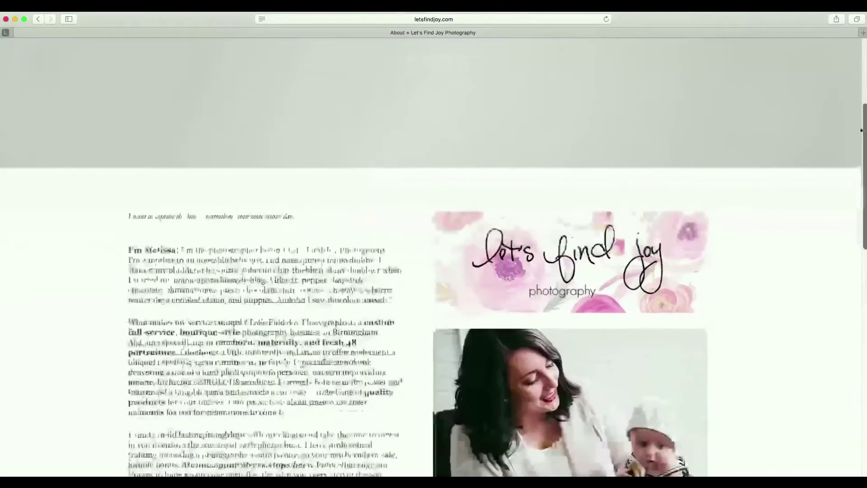
scroll(861, 141, "down", 4)
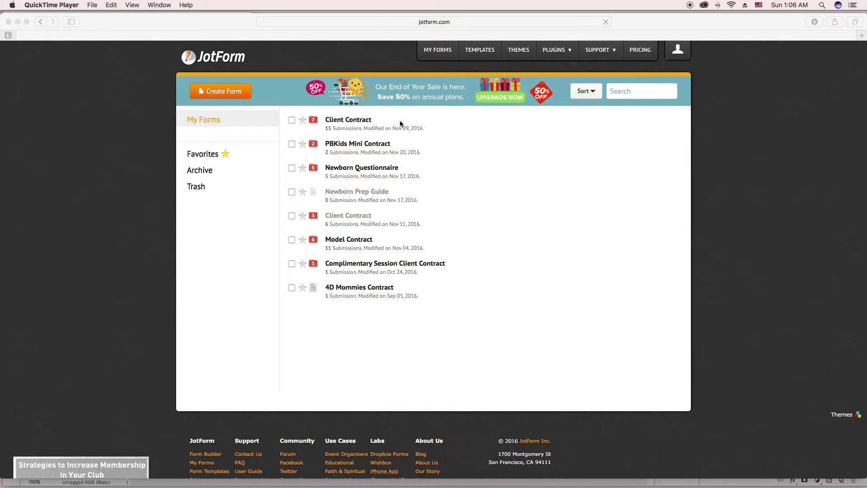
Step: Load the letsfindjoy.com client contract URL in a new Safari tab
left_click(861, 38)
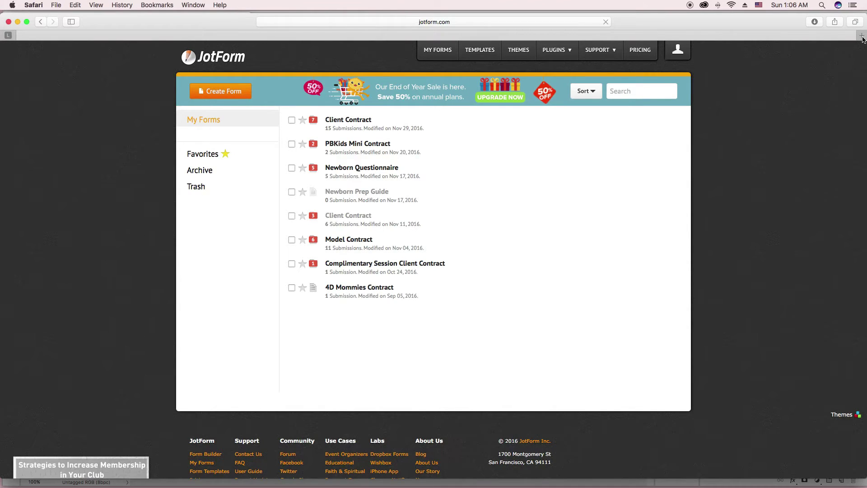
left_click(862, 37)
type("www.letsfindjoy.com/clientcontra")
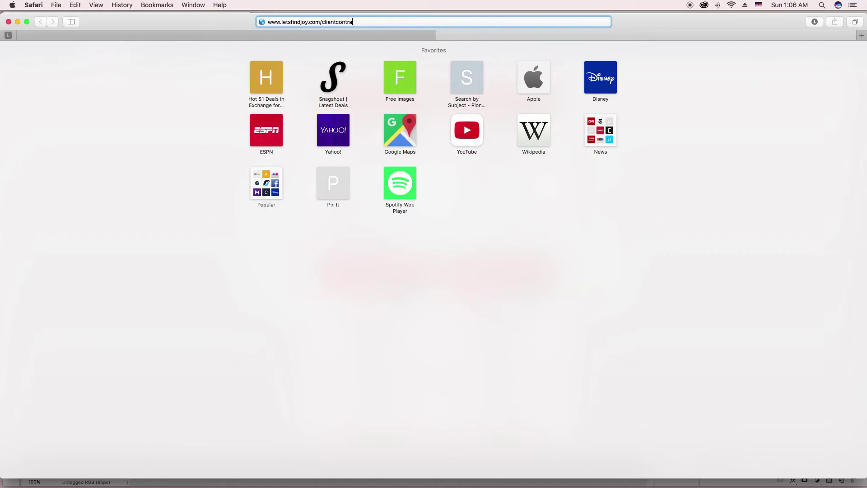
key("Return")
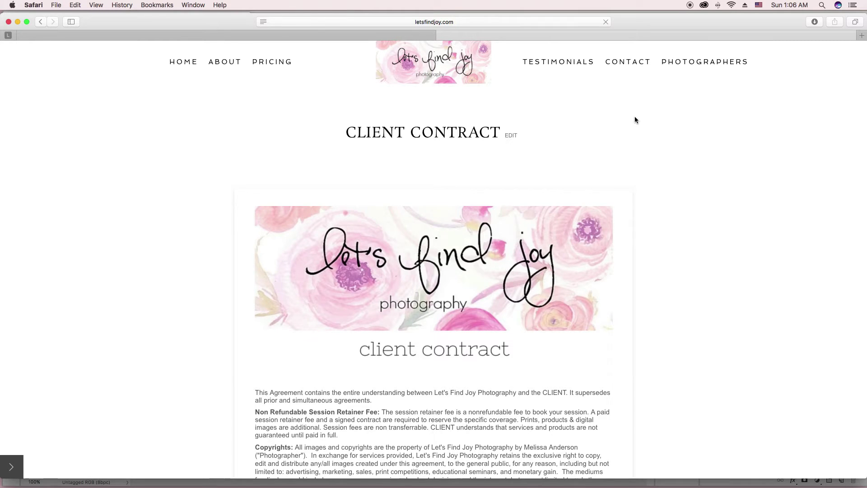
Step: Scroll down the contract form and draw a test stroke in the Signature box
scroll(635, 117, "down", 4)
scroll(633, 117, "down", 9)
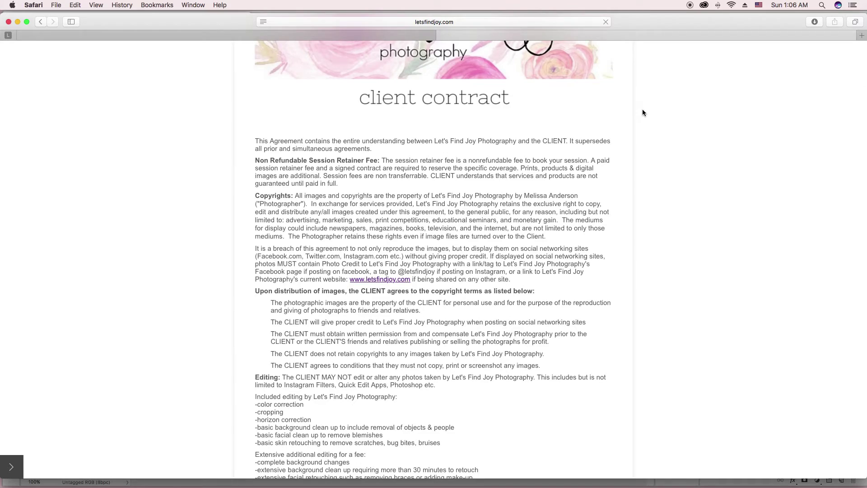
scroll(644, 113, "down", 13)
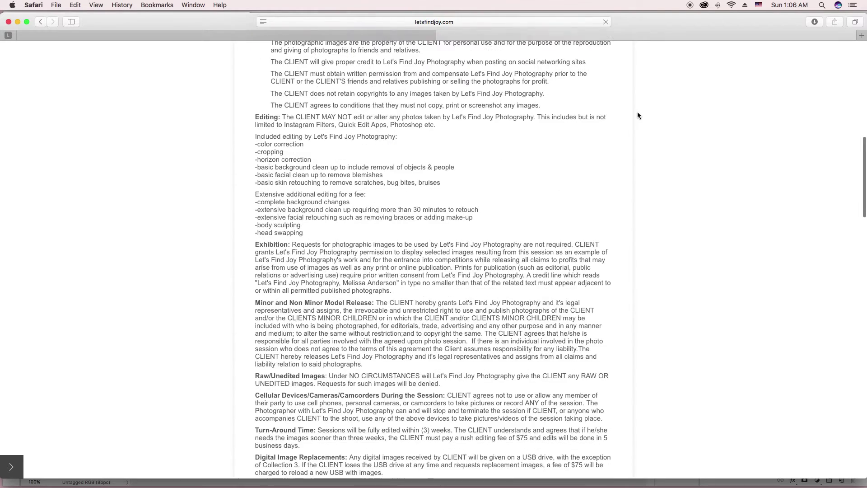
scroll(638, 113, "down", 20)
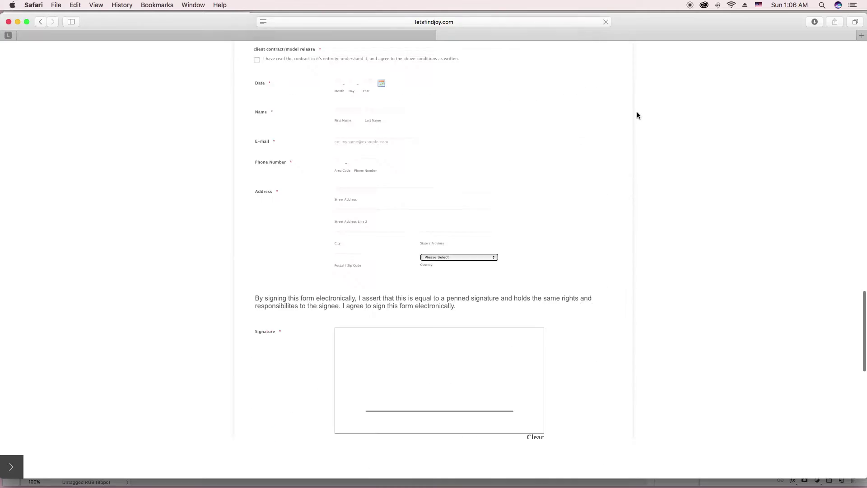
scroll(637, 115, "up", 10)
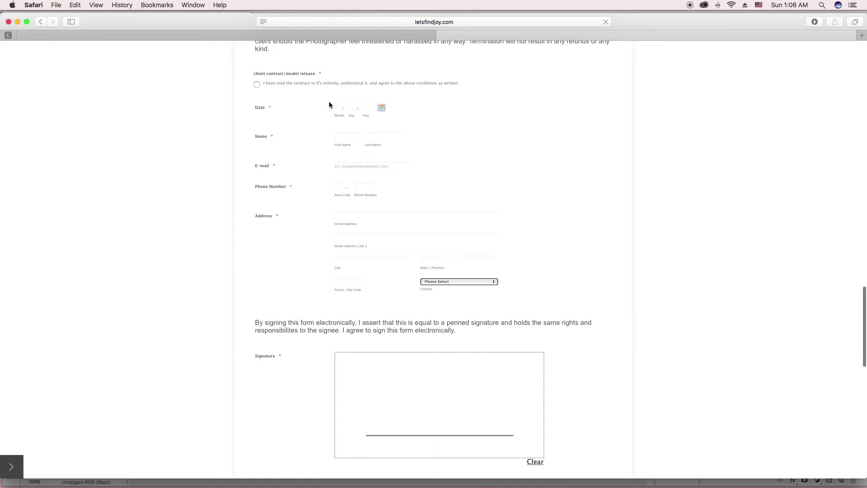
scroll(448, 289, "down", 4)
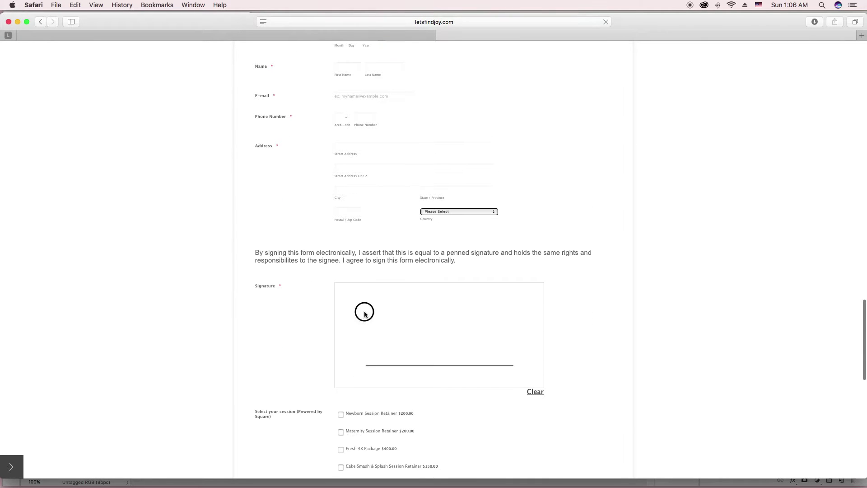
left_click_drag(367, 319, 422, 328)
Step: Scroll past the payment fields to Submit, then return to the JotForm forms tab
scroll(672, 289, "down", 3)
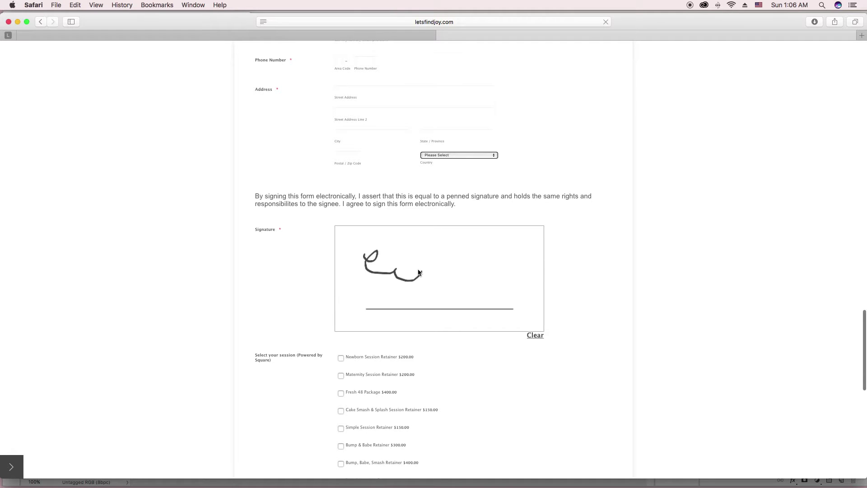
scroll(419, 271, "down", 3)
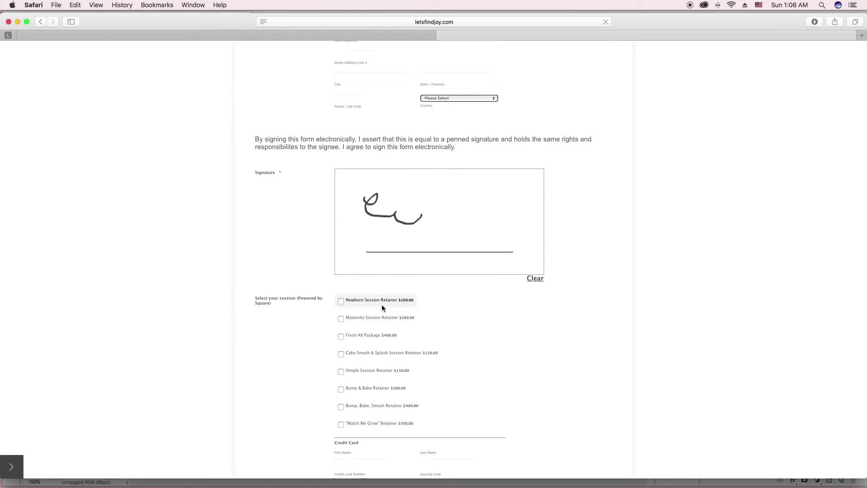
scroll(381, 289, "down", 4)
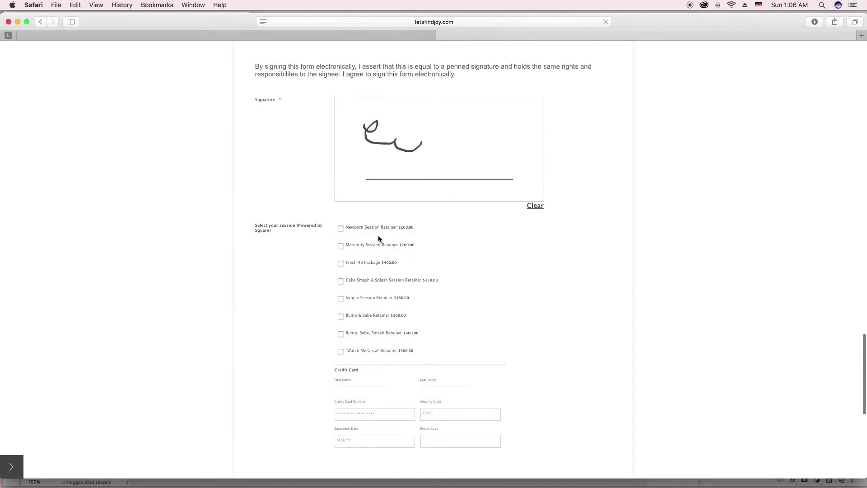
scroll(387, 319, "down", 6)
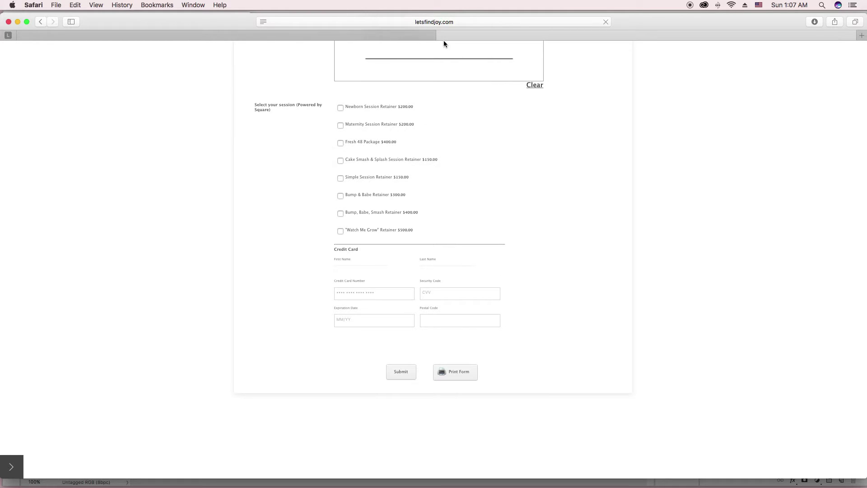
scroll(467, 293, "up", 1)
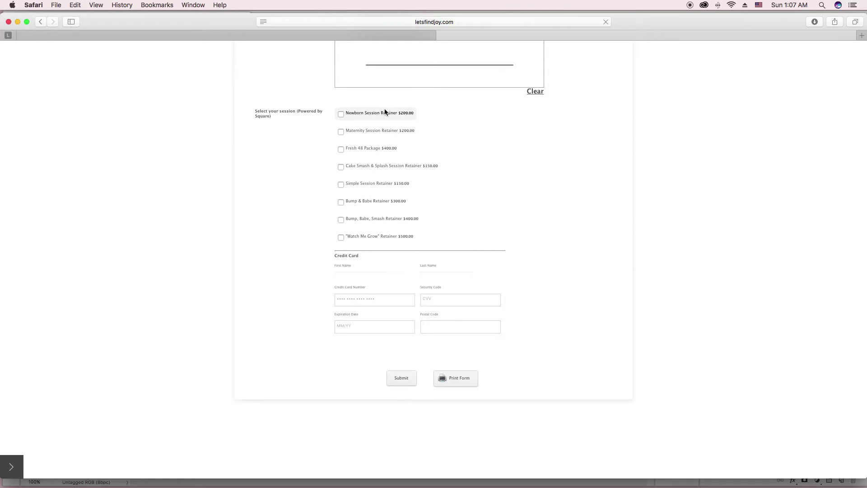
left_click(400, 37)
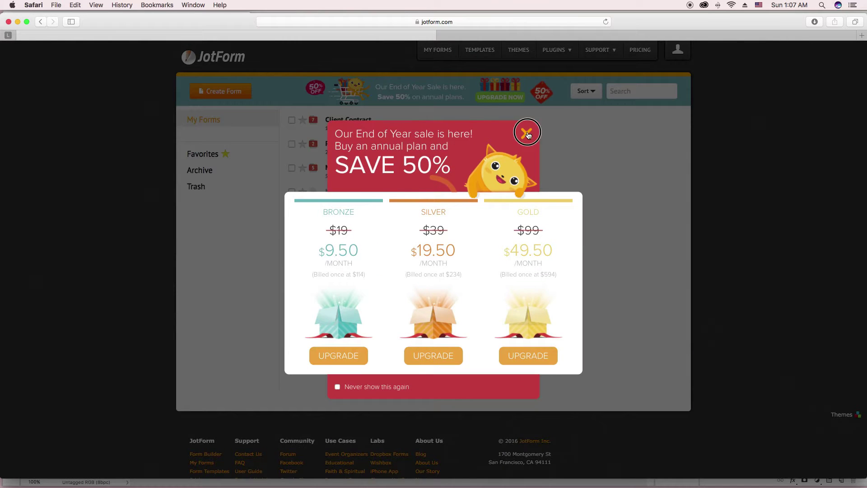
Step: Dismiss the End of Year sale popup and select the Client Contract form
left_click(526, 132)
left_click(410, 120)
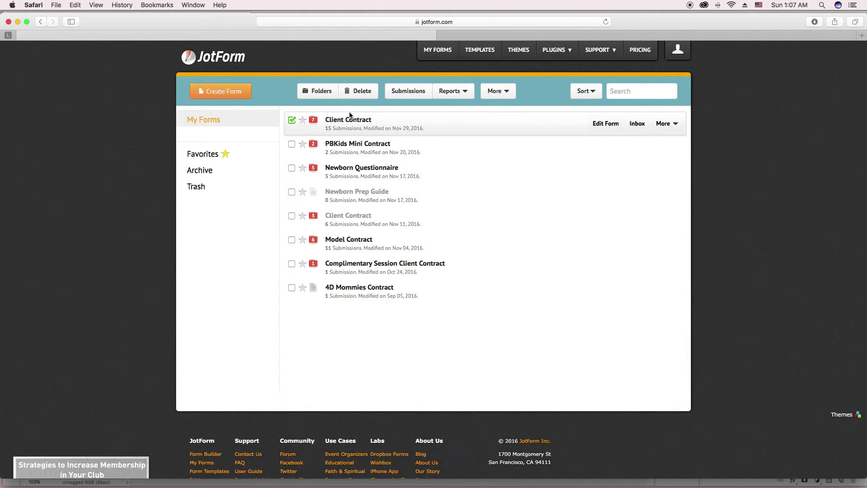
Step: Open the Client Contract in the builder and inspect the header image's properties
left_click(601, 127)
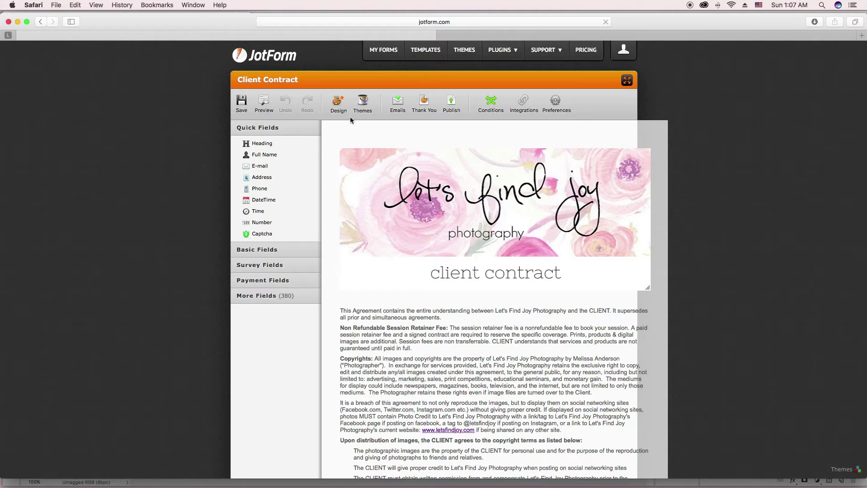
left_click(409, 150)
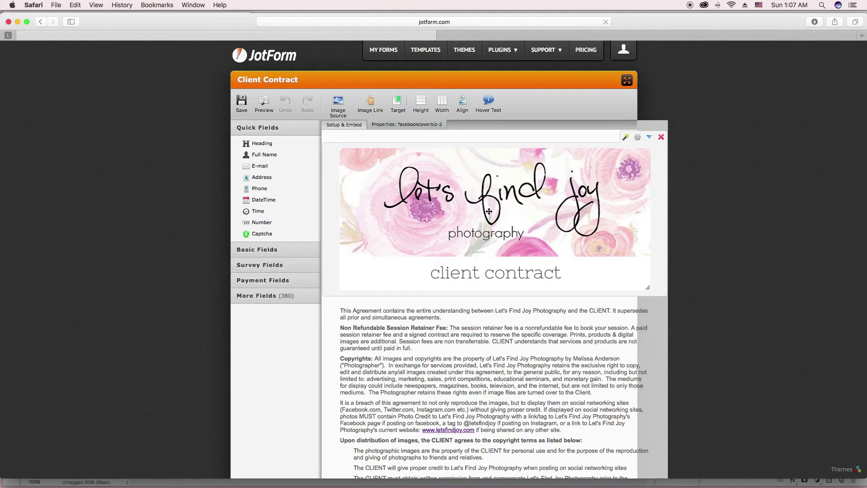
left_click(649, 138)
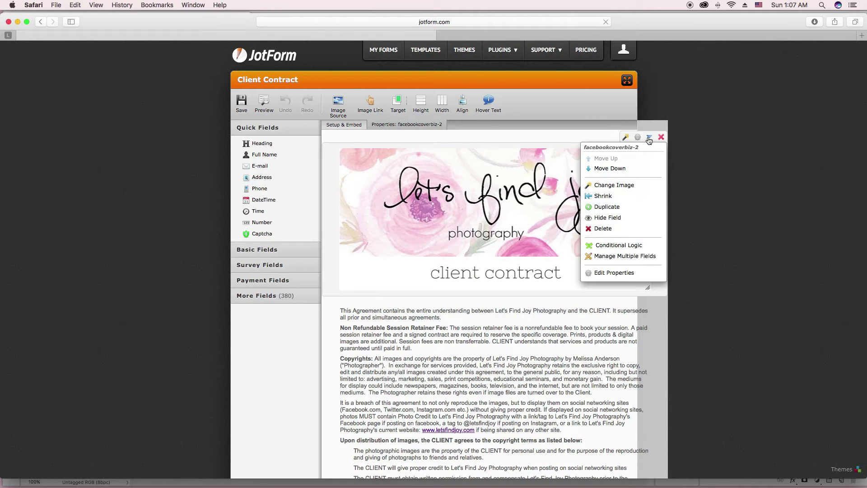
left_click(638, 138)
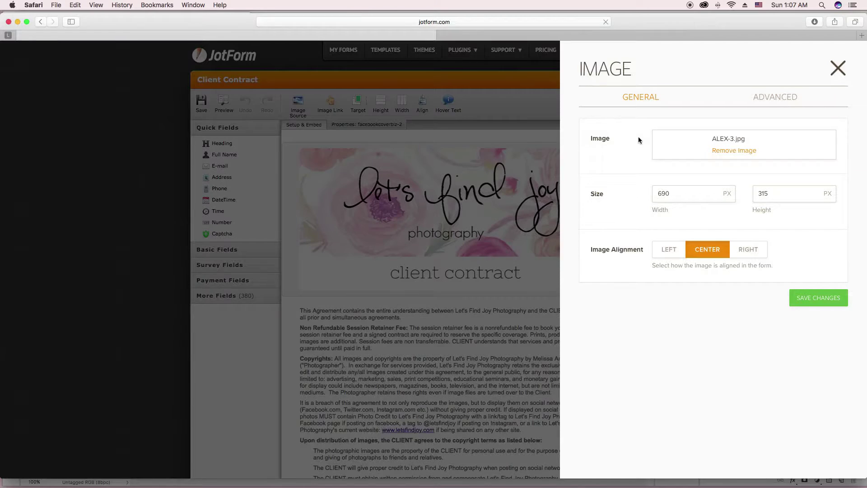
left_click(838, 69)
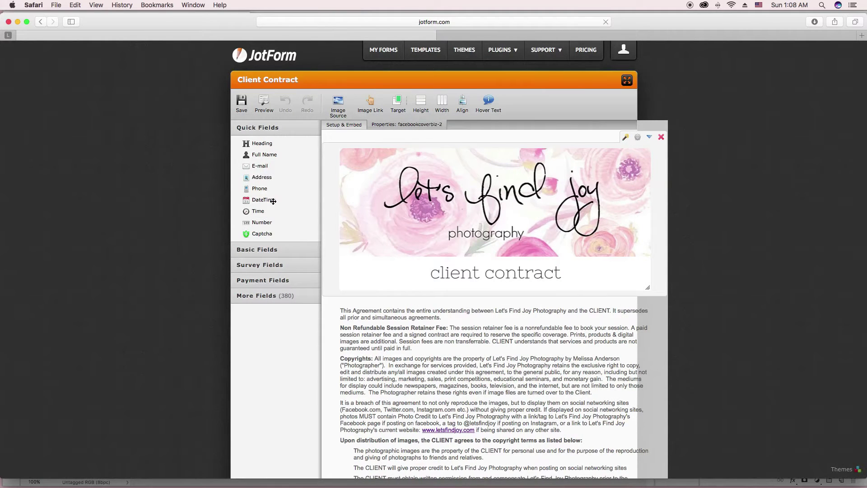
Step: Add a trial Image field from Basic Fields, then delete it unused
left_click(266, 250)
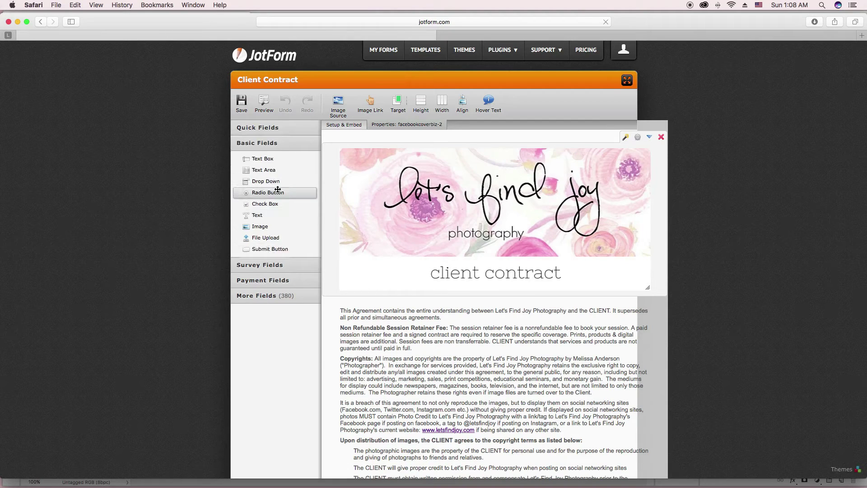
left_click_drag(261, 226, 325, 145)
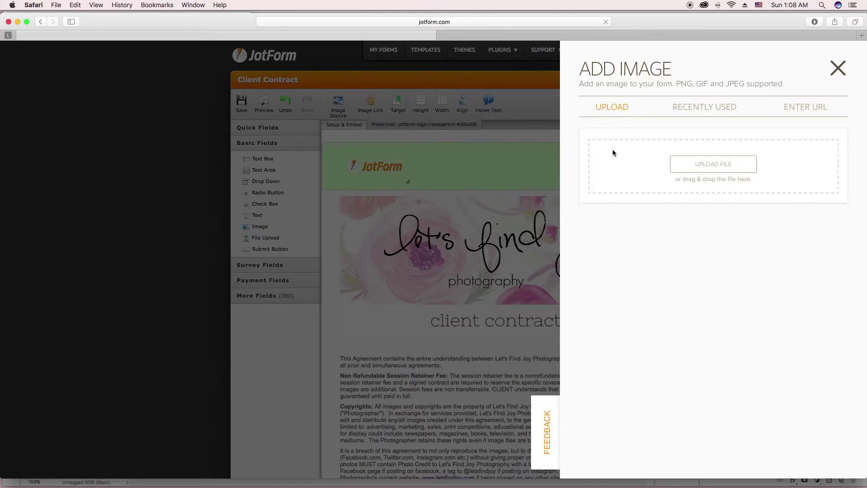
left_click(838, 68)
left_click(662, 136)
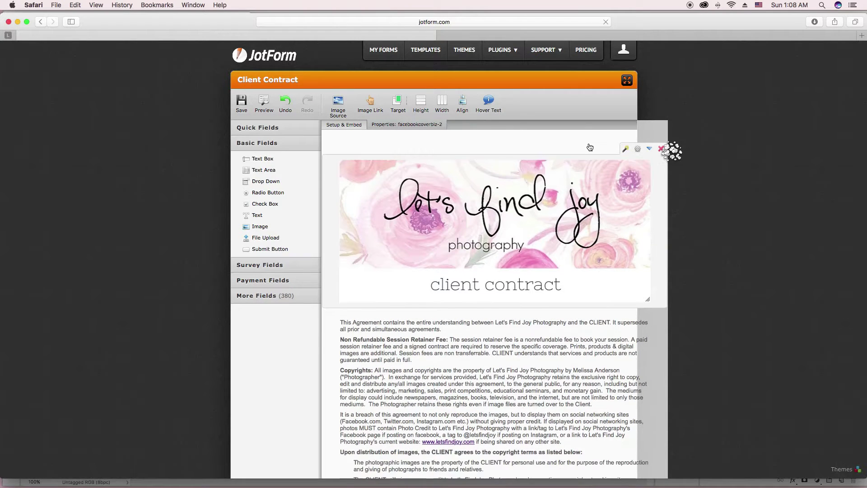
Step: Add a multi-line text field above the contract, then delete it
scroll(483, 270, "down", 3)
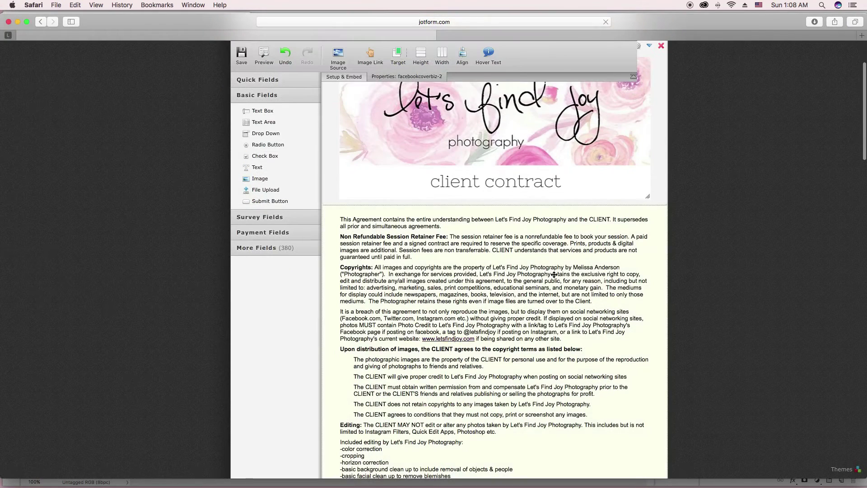
left_click(555, 274)
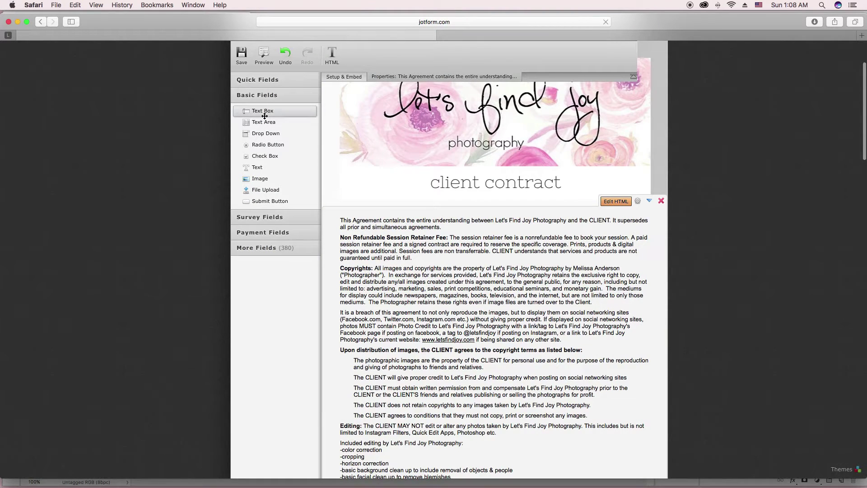
left_click_drag(263, 123, 401, 206)
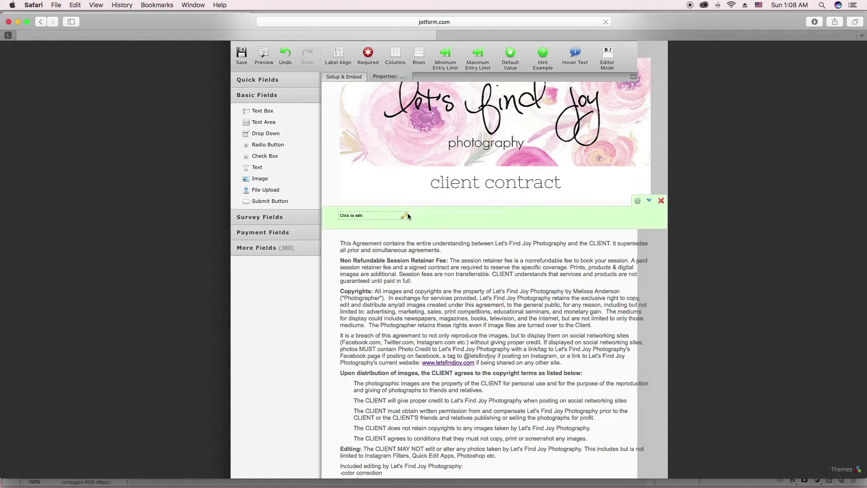
left_click(661, 200)
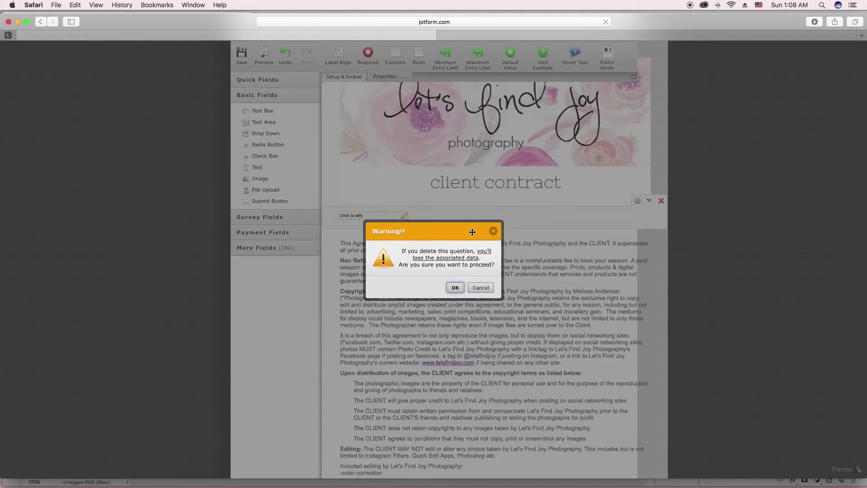
left_click(455, 288)
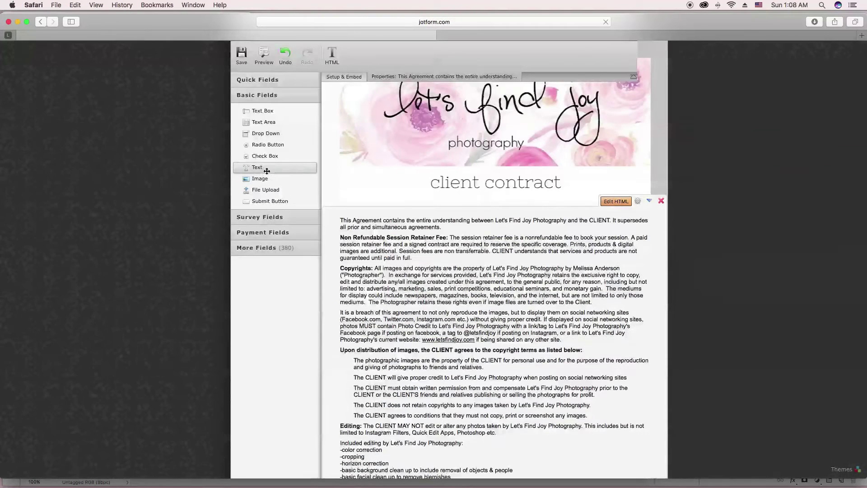
Step: Place a Text block above the agreement terms, leaving its placeholder text
left_click_drag(264, 170, 427, 208)
double_click(445, 218)
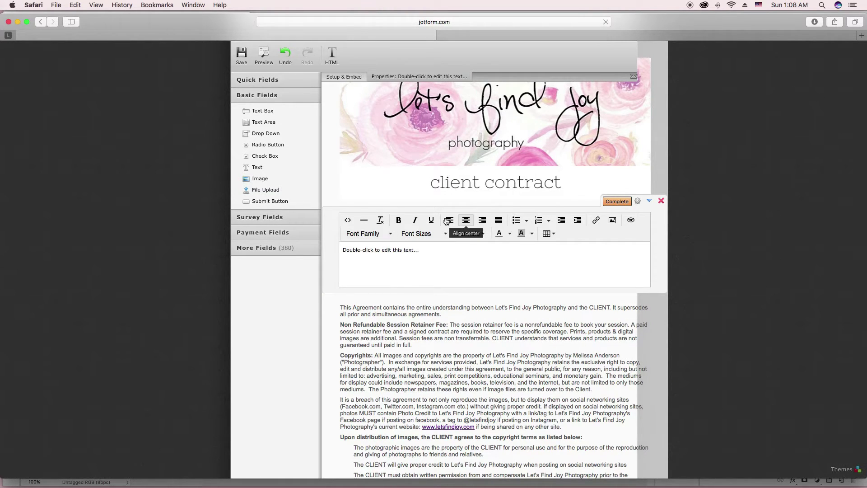
left_click(661, 202)
scroll(641, 213, "down", 2)
left_click(624, 221)
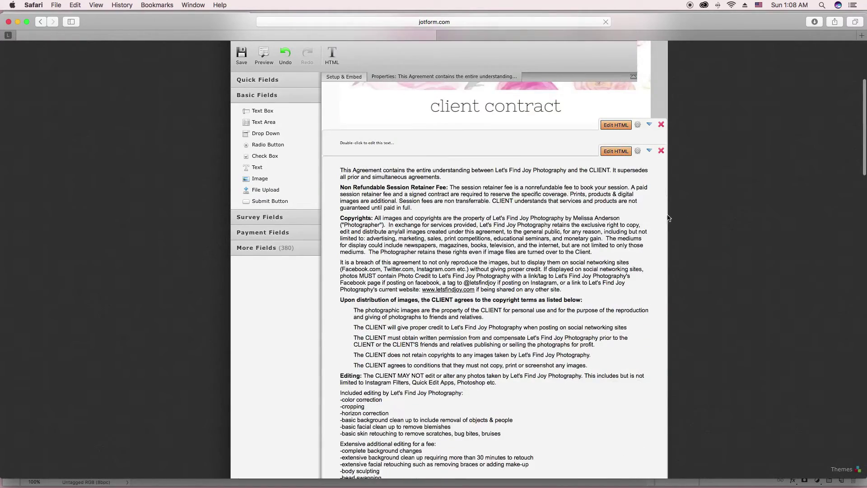
scroll(669, 218, "down", 3)
scroll(590, 206, "up", 2)
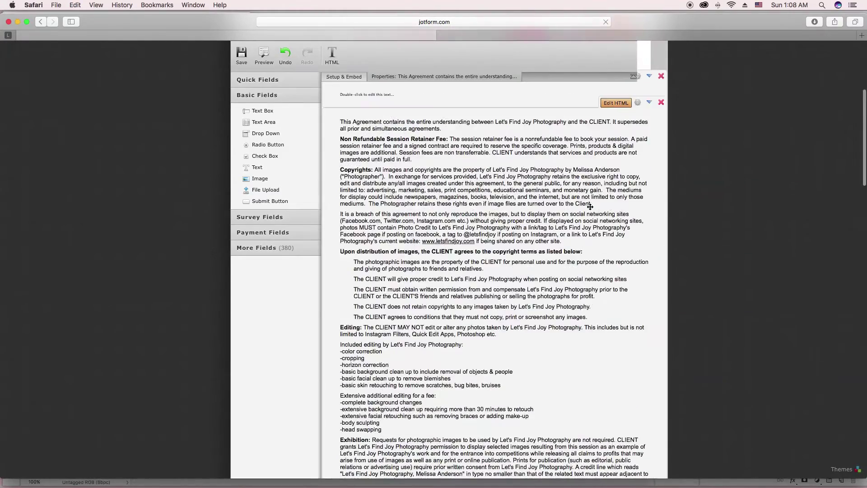
scroll(566, 207, "down", 15)
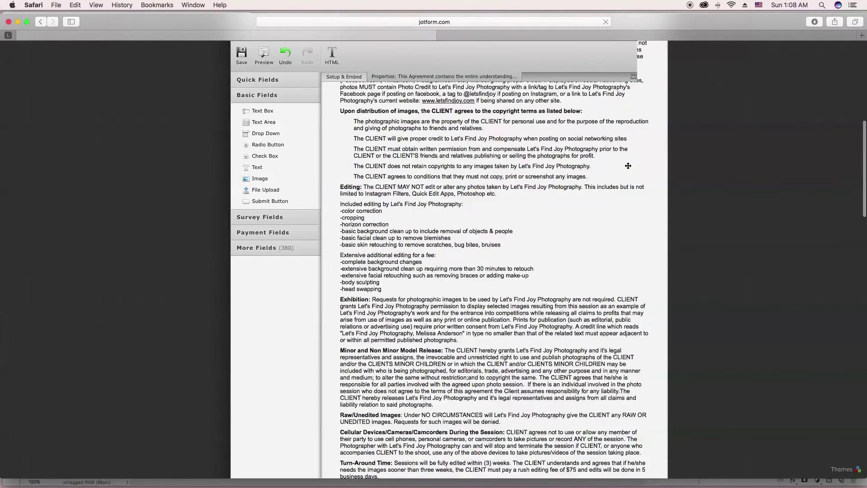
scroll(628, 166, "up", 10)
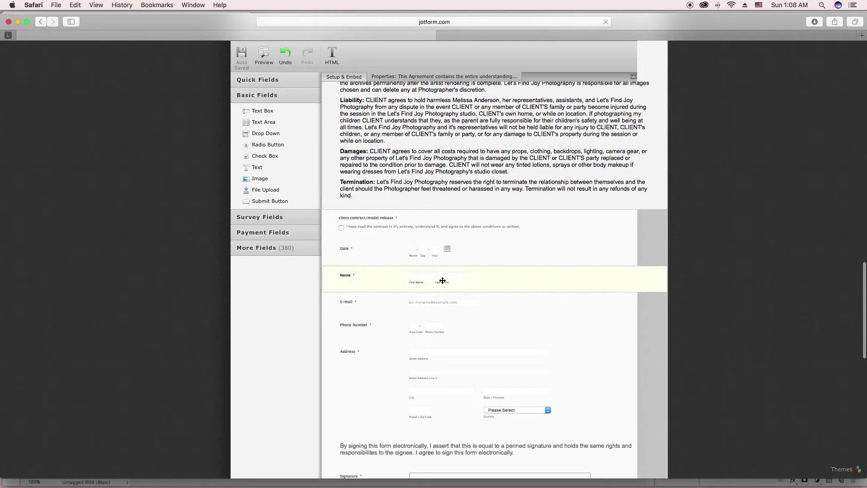
key("super+plus")
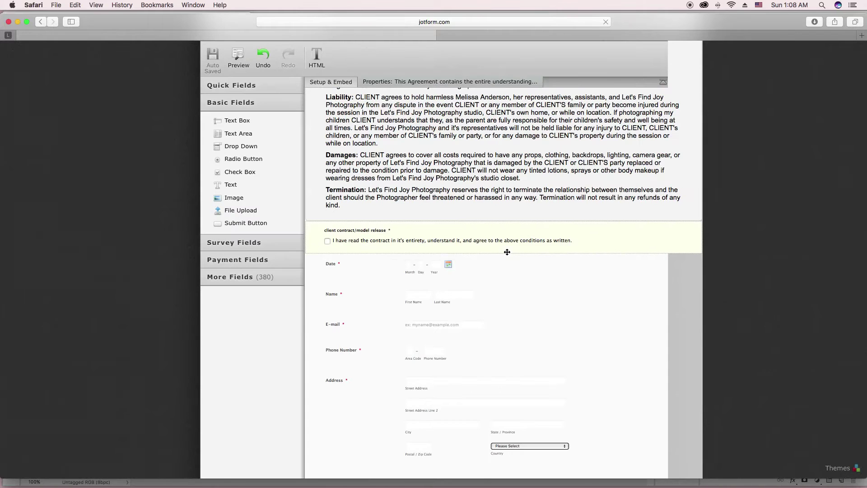
left_click(389, 247)
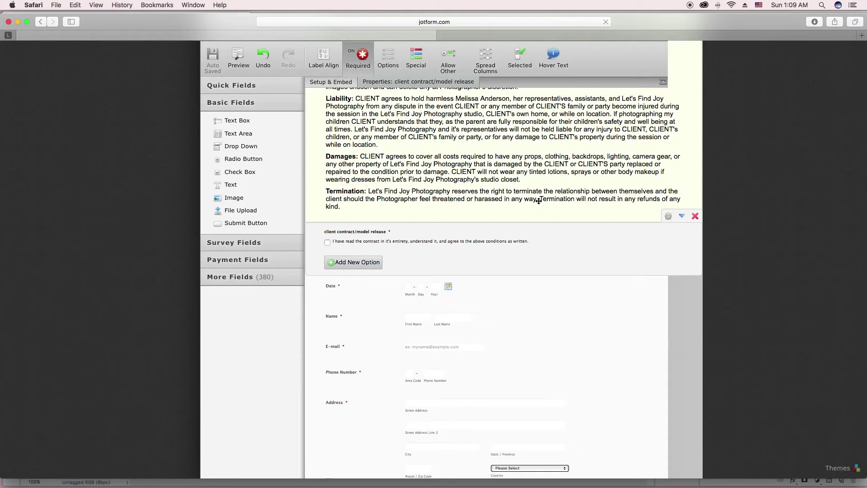
scroll(527, 197, "down", 2)
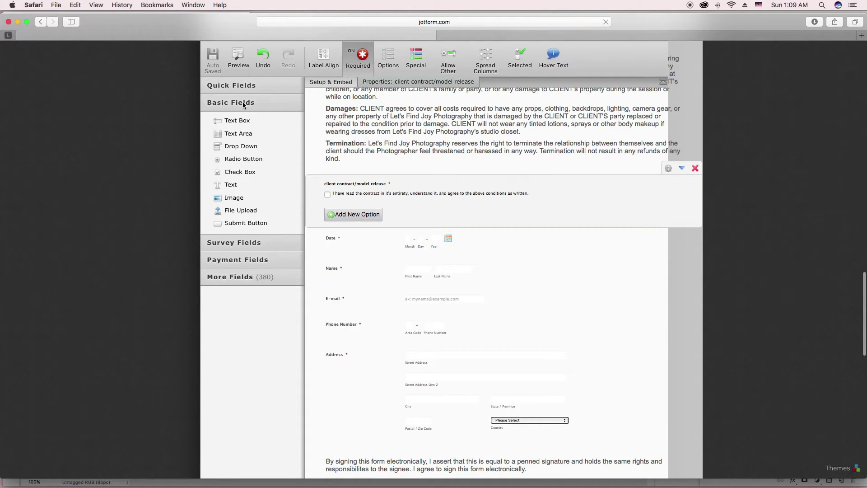
left_click(234, 85)
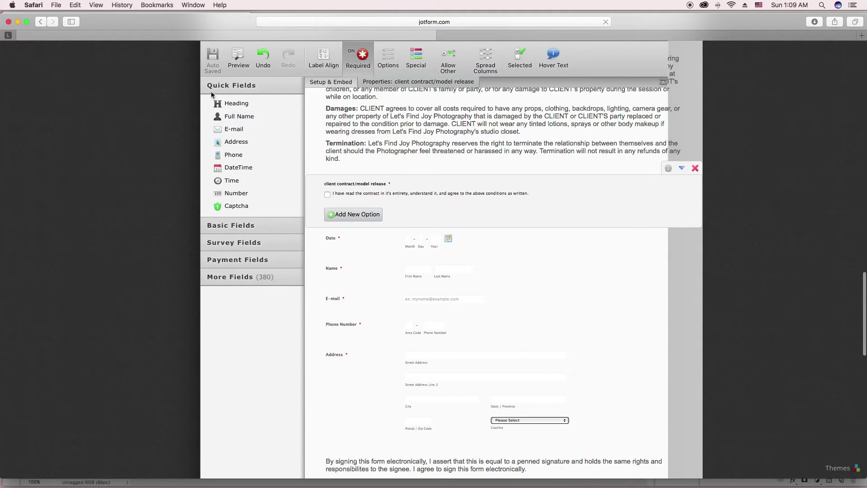
left_click(257, 229)
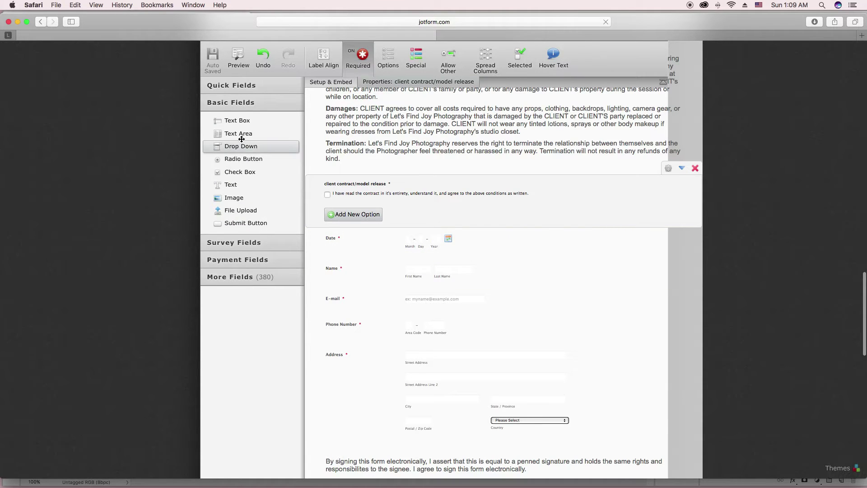
left_click(238, 86)
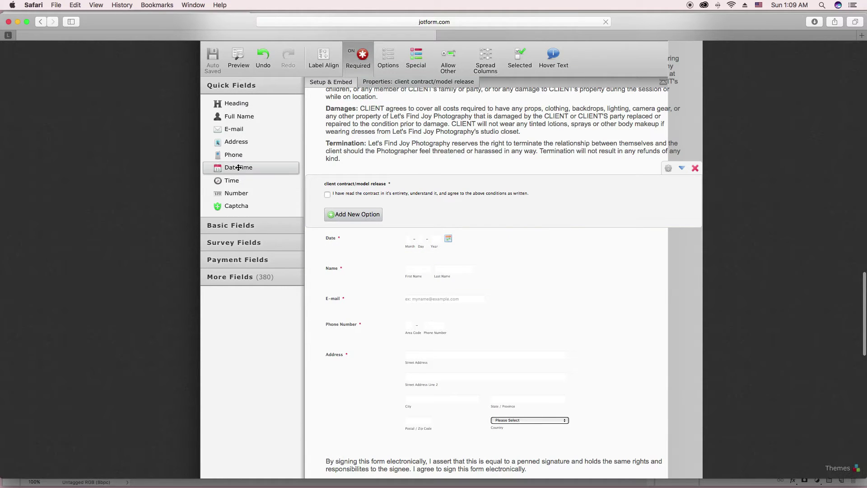
left_click_drag(238, 167, 463, 231)
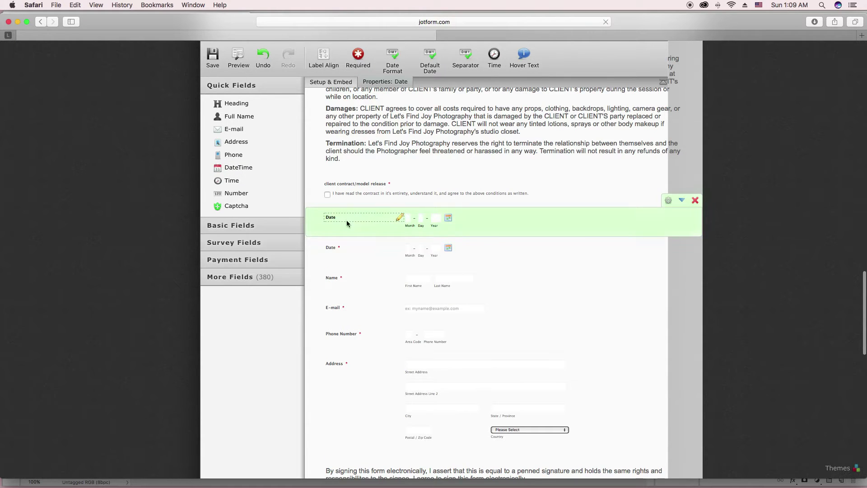
left_click(358, 61)
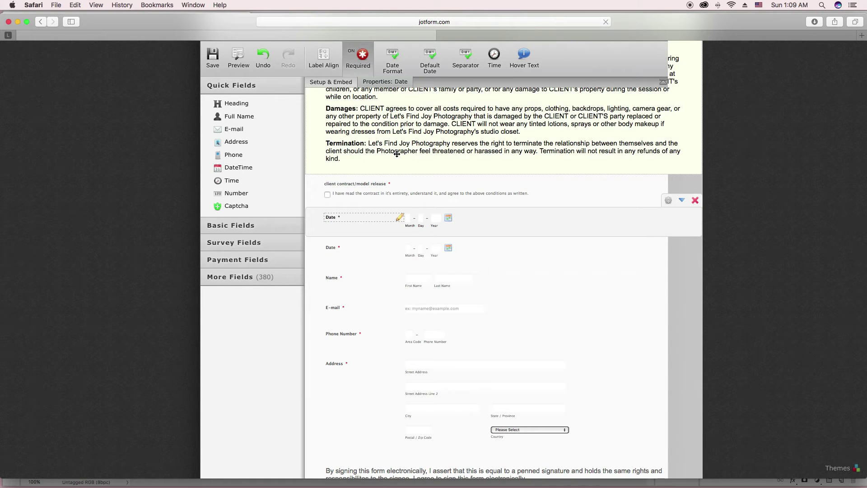
left_click(695, 200)
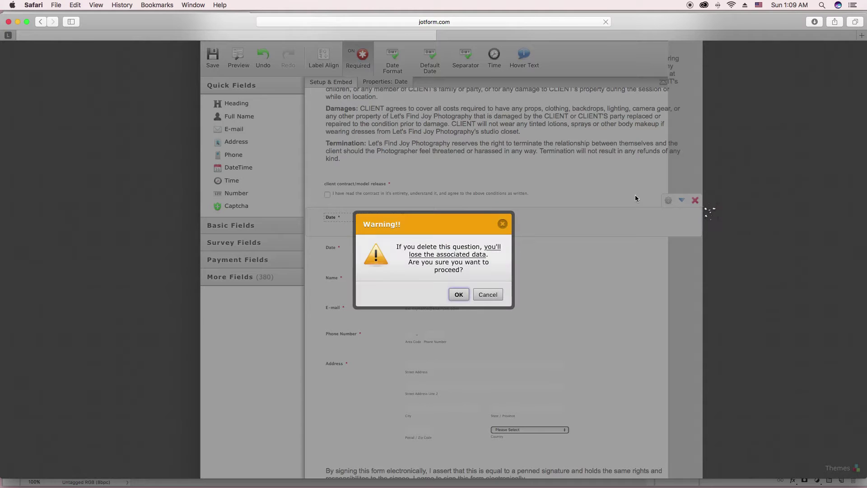
left_click(454, 294)
scroll(470, 275, "down", 5)
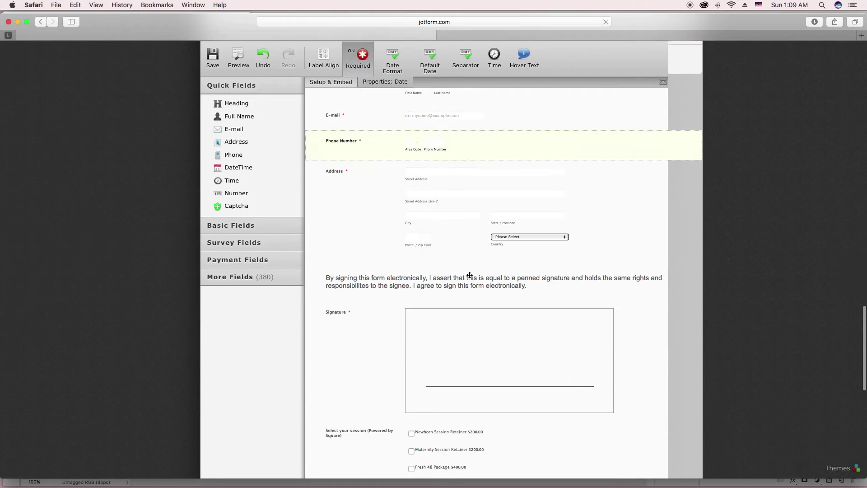
scroll(470, 275, "down", 1)
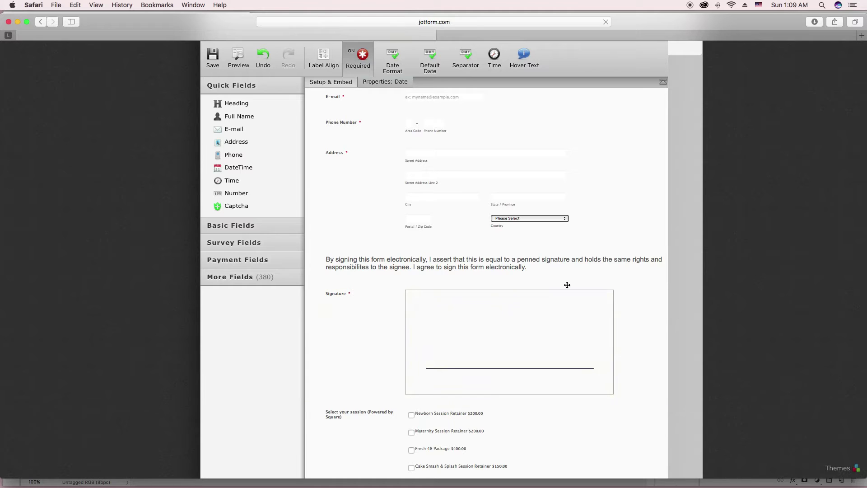
Step: Search the widgets for 'signature' and review the existing Signature field's settings
left_click(227, 277)
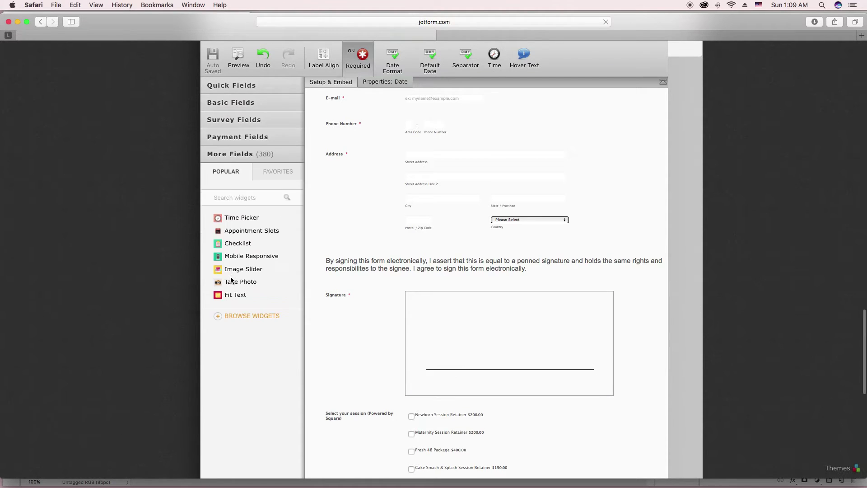
left_click(233, 199)
type("signature")
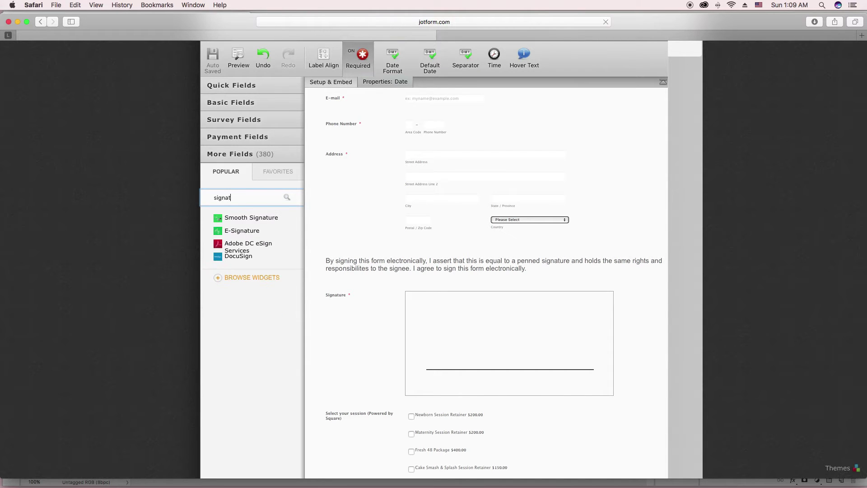
left_click(384, 267)
left_click(361, 294)
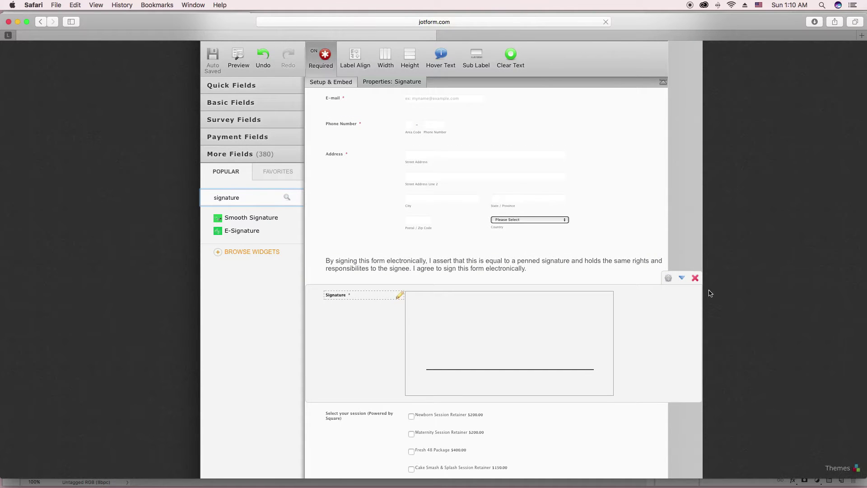
left_click(669, 278)
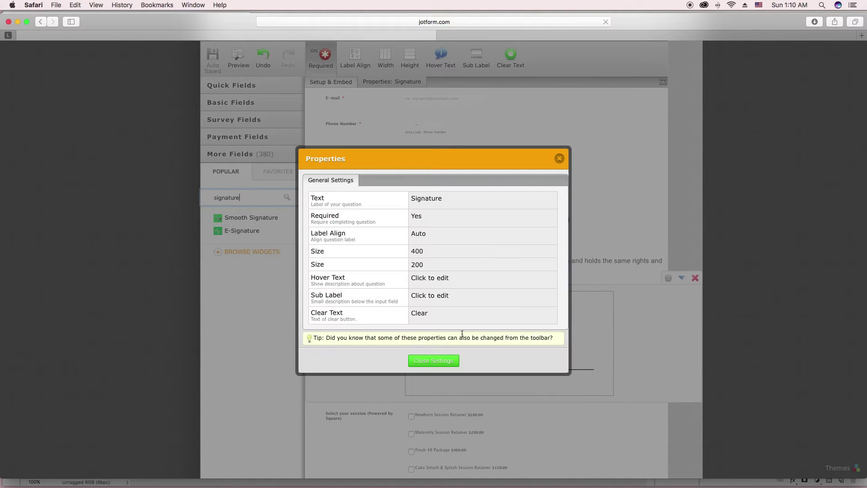
scroll(405, 284, "down", 5)
scroll(466, 230, "up", 5)
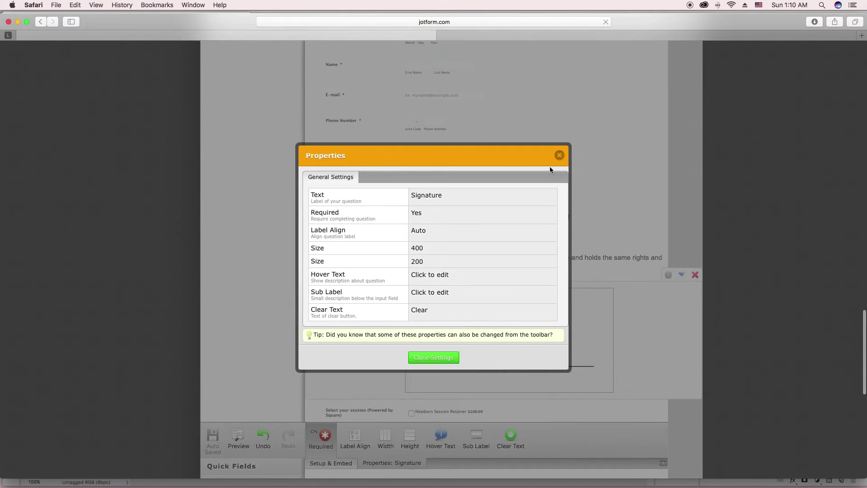
left_click(560, 155)
Step: Try E-Signature and Smooth Signature widgets below the consent text, deleting both
left_click_drag(234, 229, 412, 275)
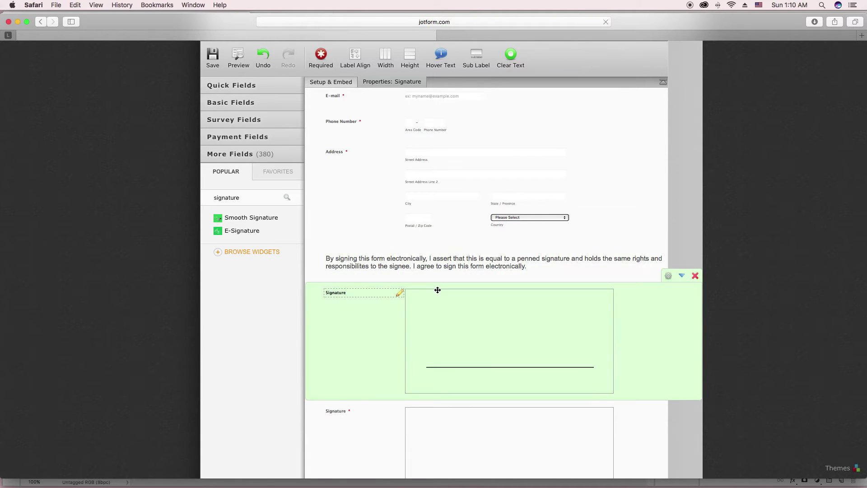
scroll(459, 289, "down", 4)
left_click(696, 186)
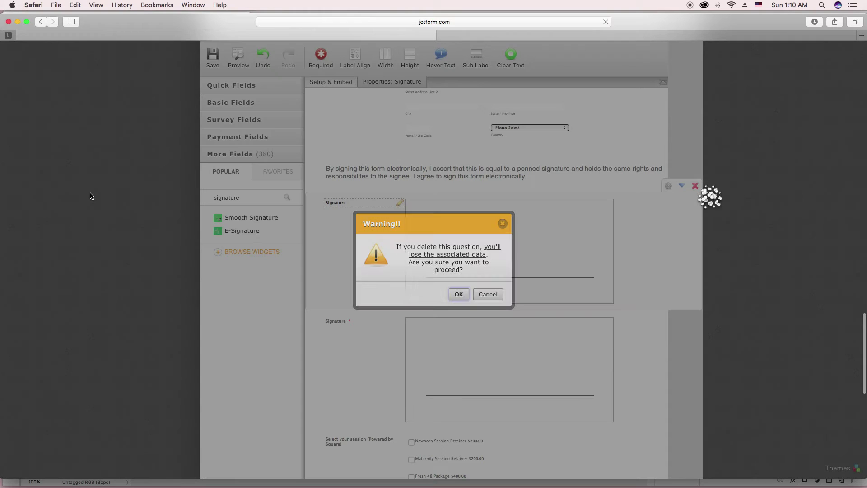
left_click(459, 294)
left_click_drag(271, 217, 394, 197)
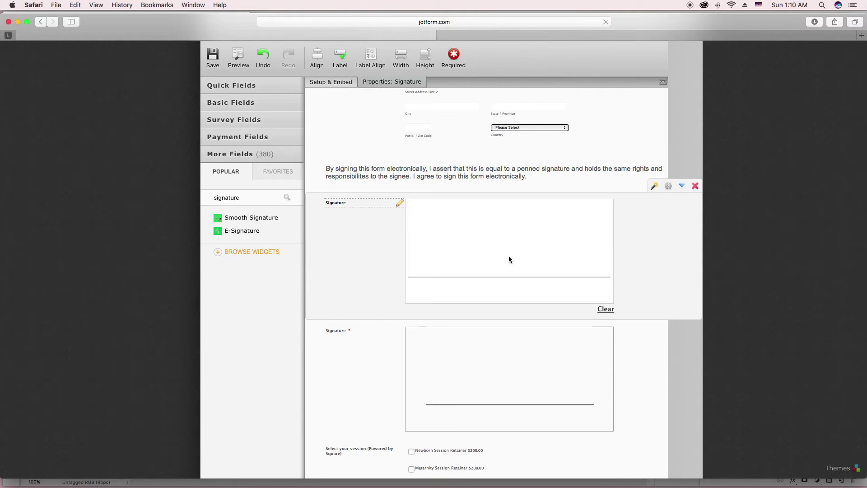
left_click(695, 185)
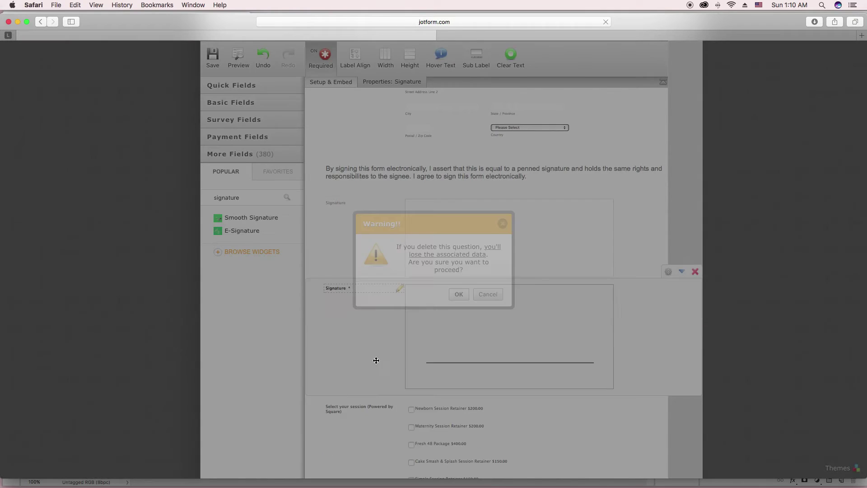
left_click(459, 294)
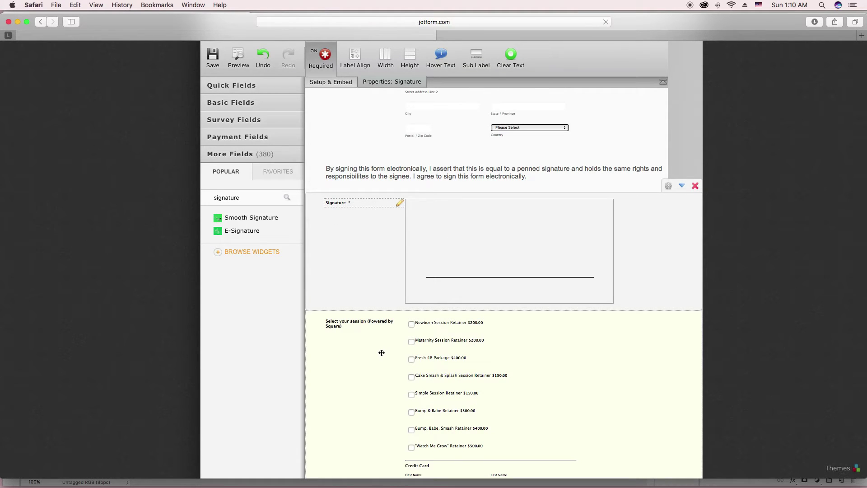
Step: Browse the integrations list under Setup & Embed, then close it
scroll(381, 353, "up", 5)
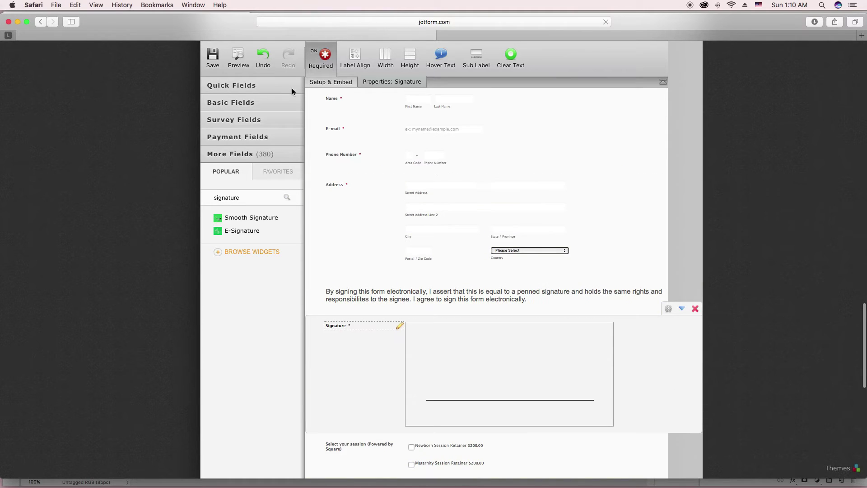
left_click(327, 81)
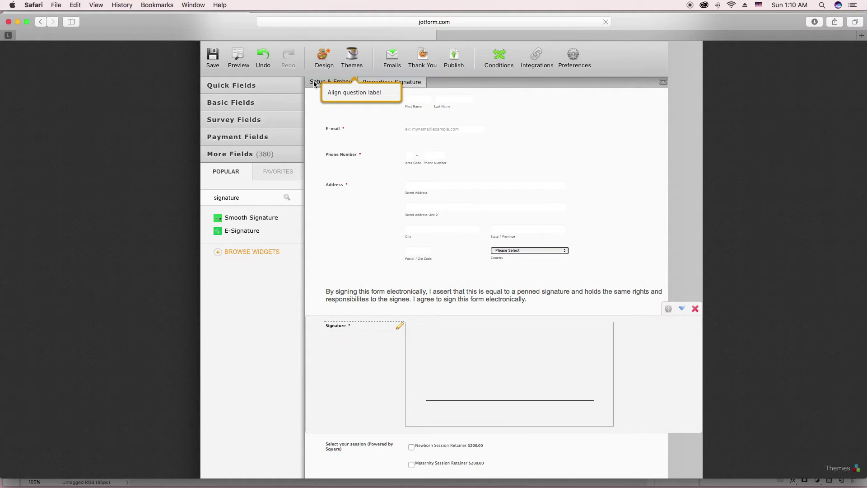
left_click(528, 54)
left_click(837, 77)
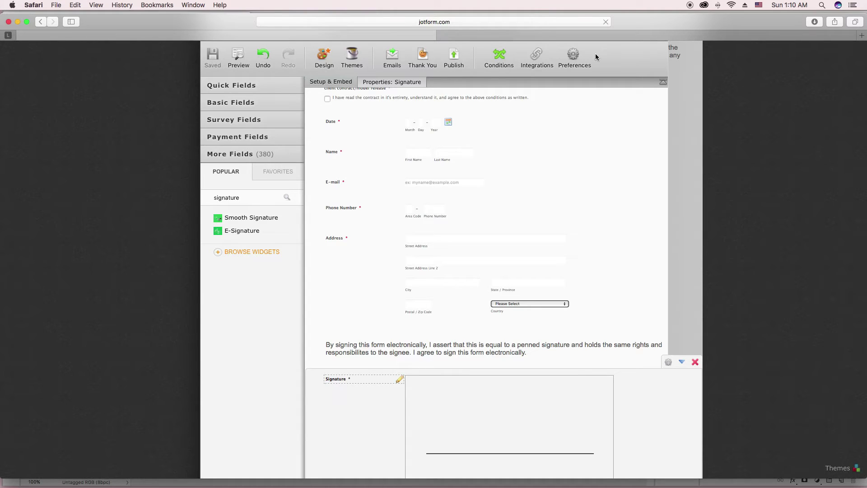
Step: Search the integrations for 'square' and choose the Square payment integration
left_click(533, 56)
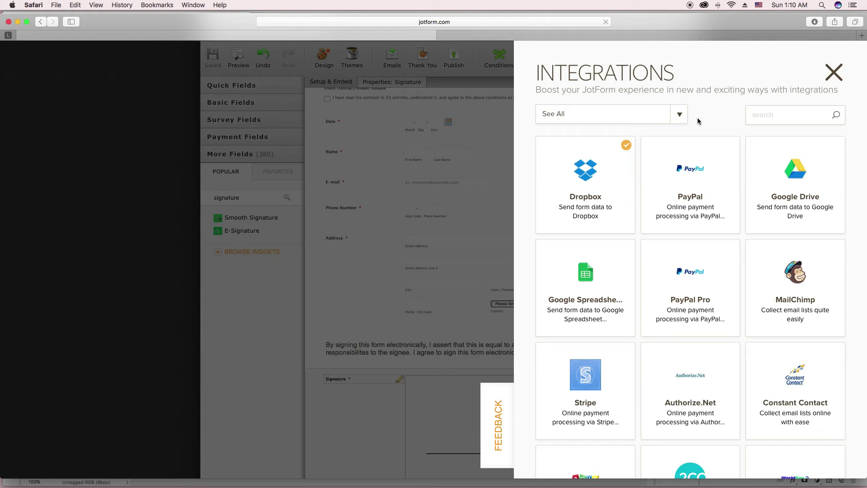
scroll(699, 121, "down", 3)
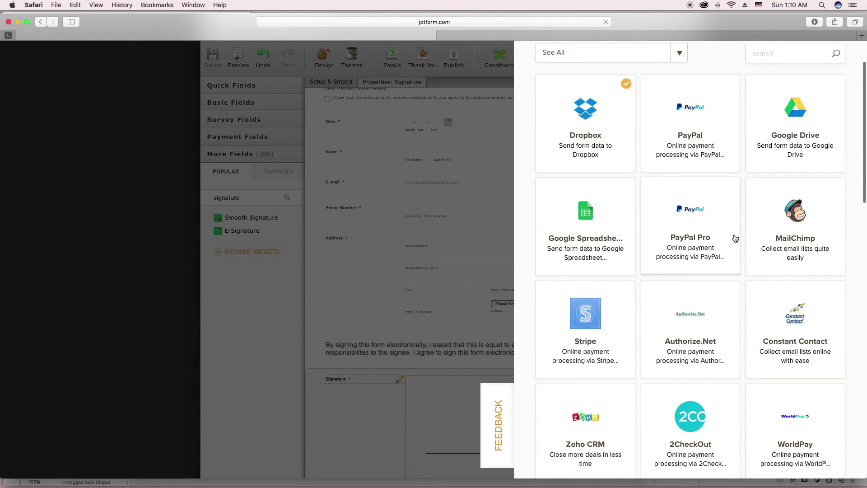
scroll(734, 237, "down", 1)
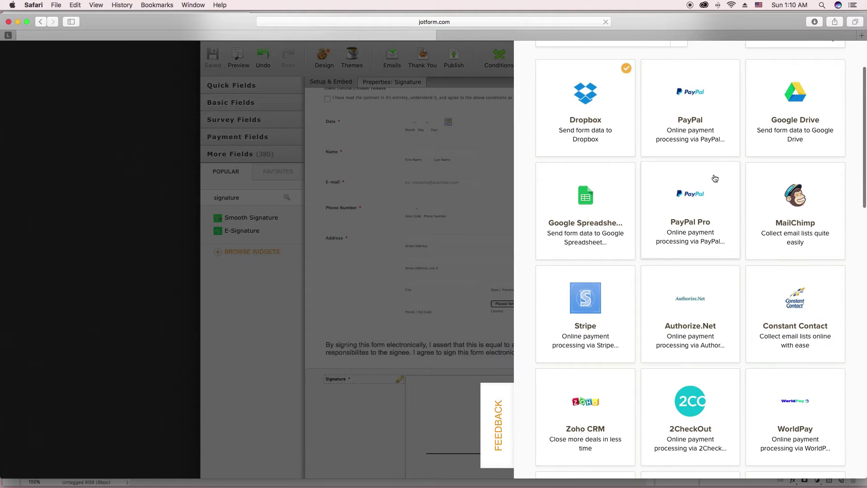
scroll(709, 175, "down", 3)
scroll(709, 175, "down", 20)
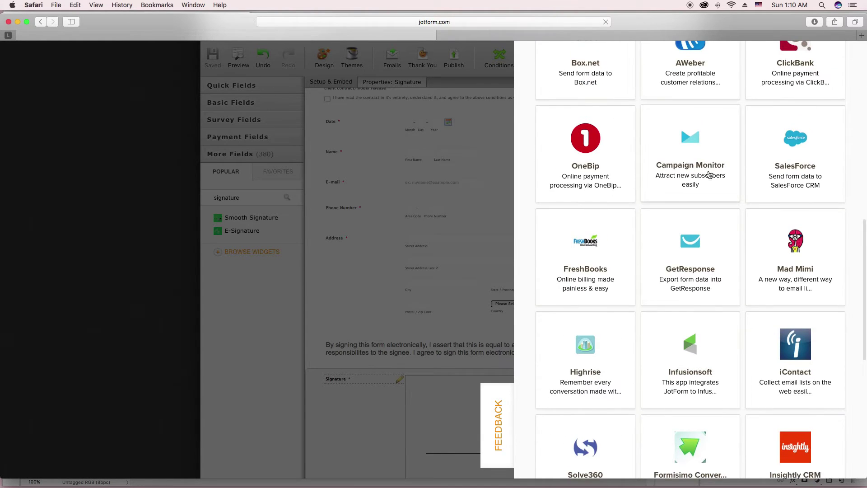
scroll(701, 176, "down", 2)
scroll(702, 176, "up", 10)
scroll(703, 177, "up", 10)
left_click(791, 118)
type("squ")
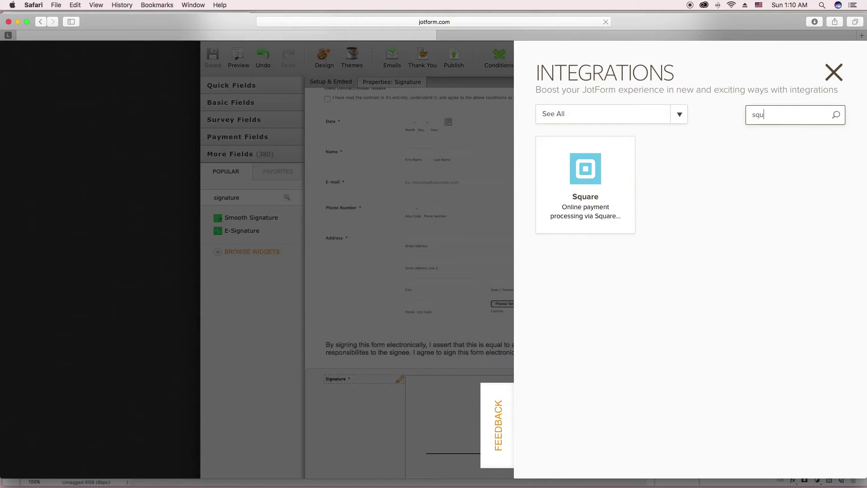
type("are")
left_click(612, 175)
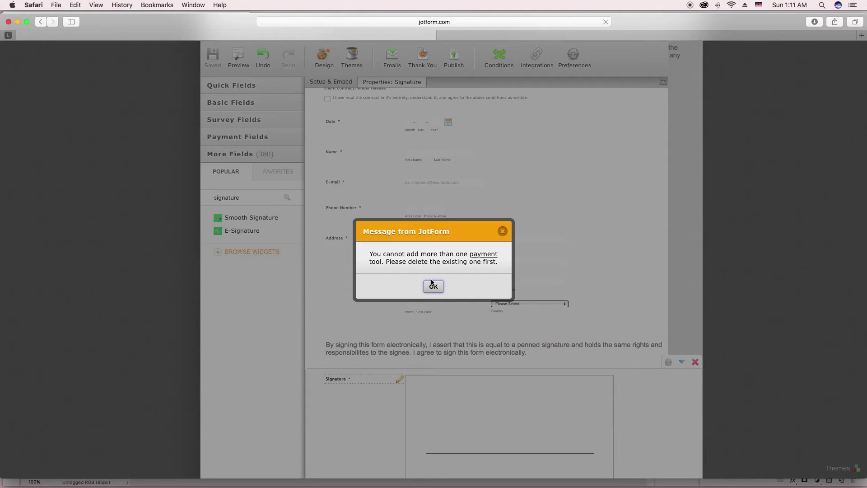
left_click(433, 287)
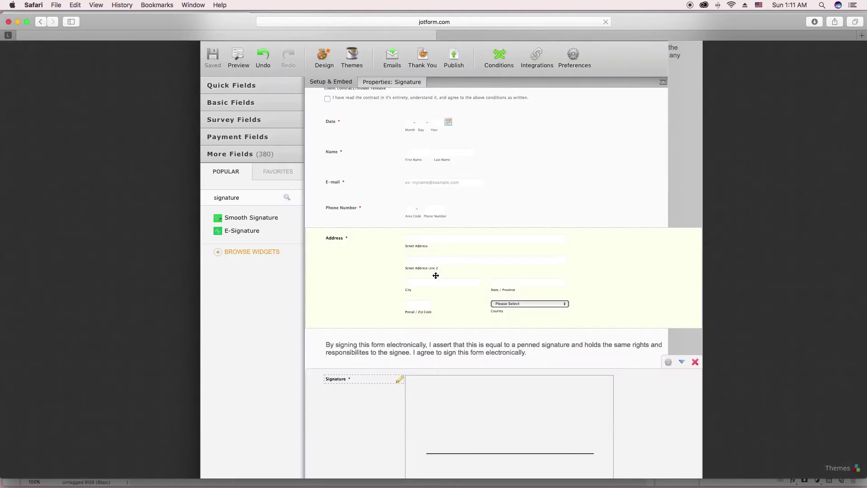
scroll(435, 275, "down", 10)
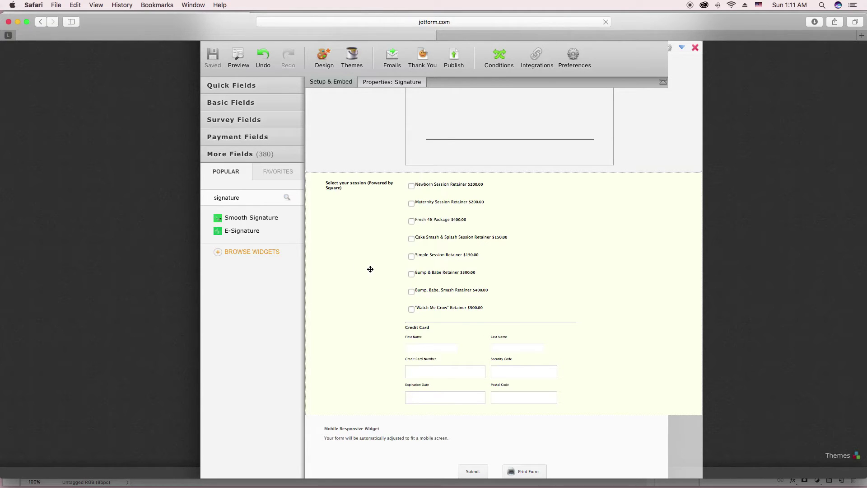
scroll(357, 267, "up", 5)
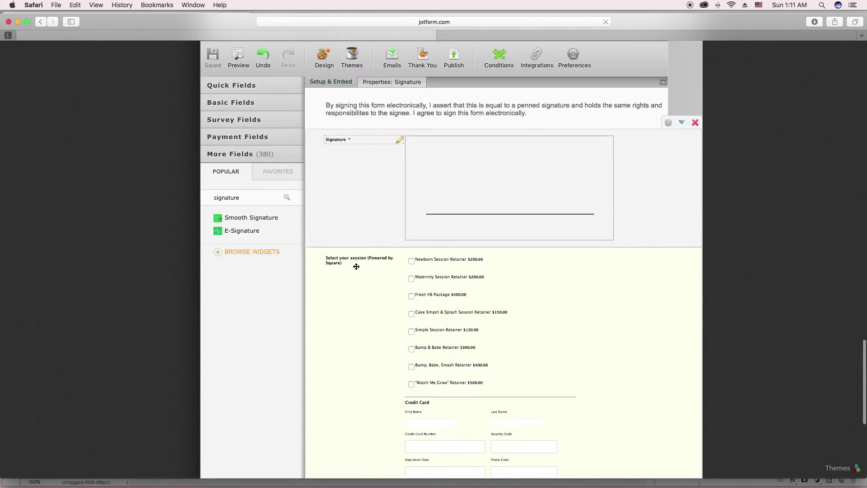
scroll(366, 314, "down", 3)
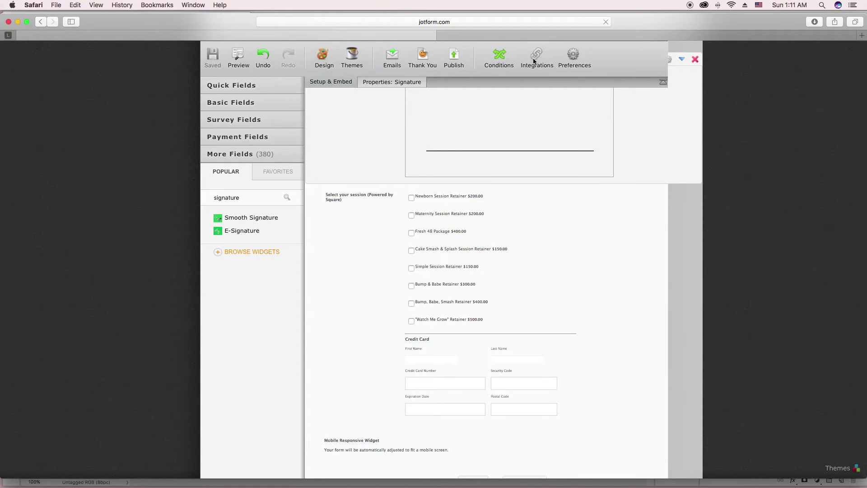
scroll(533, 60, "down", 1)
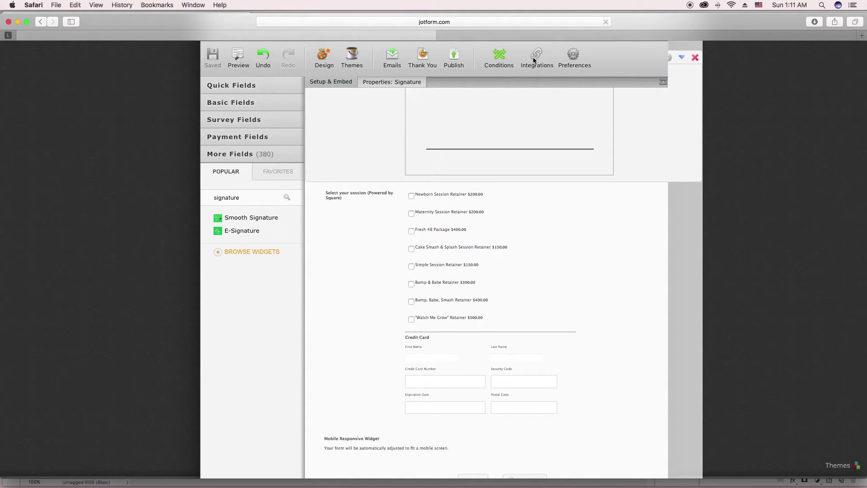
left_click(534, 60)
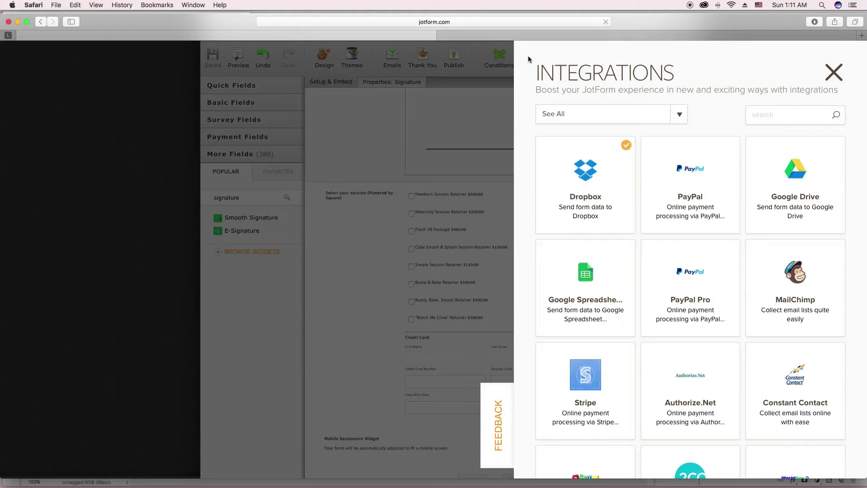
left_click(594, 184)
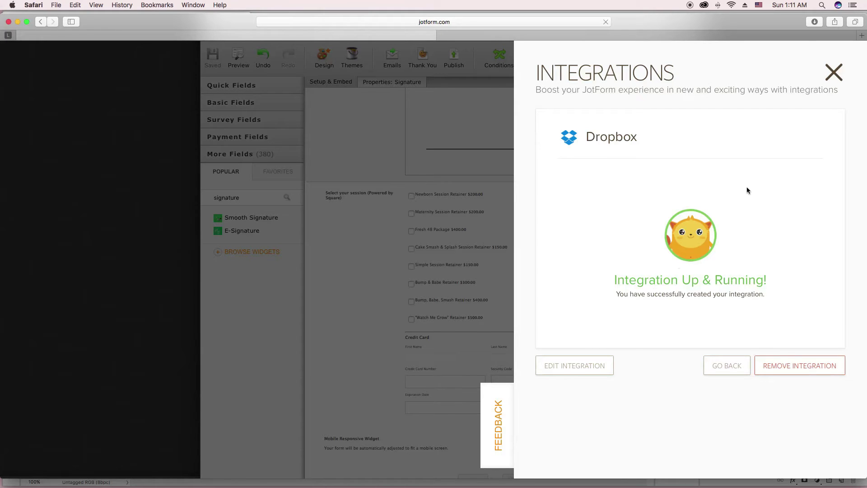
left_click(569, 376)
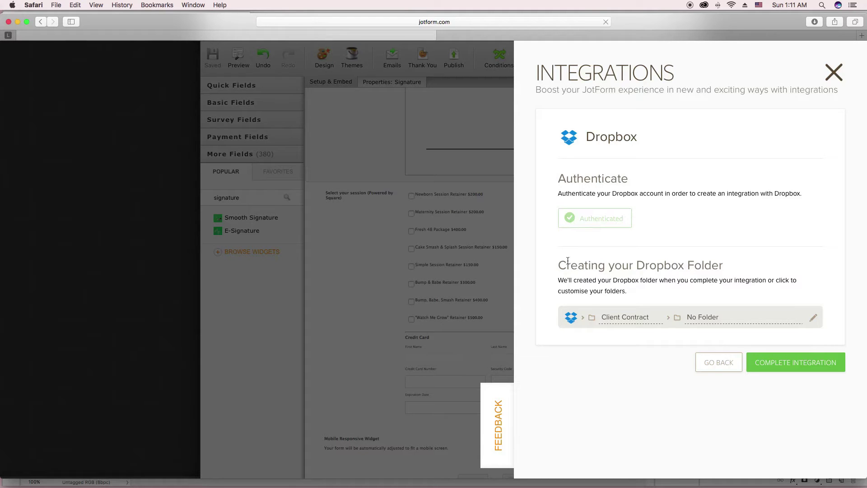
left_click(698, 320)
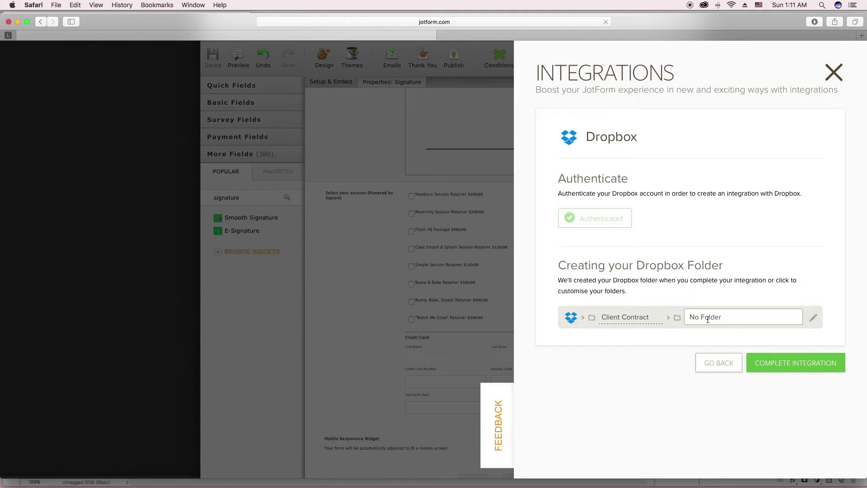
left_click(709, 337)
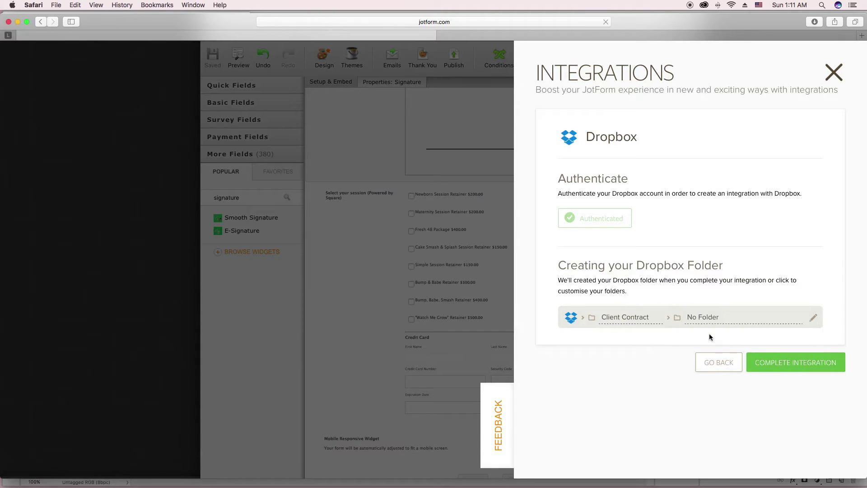
scroll(826, 71, "down", 1)
left_click(834, 69)
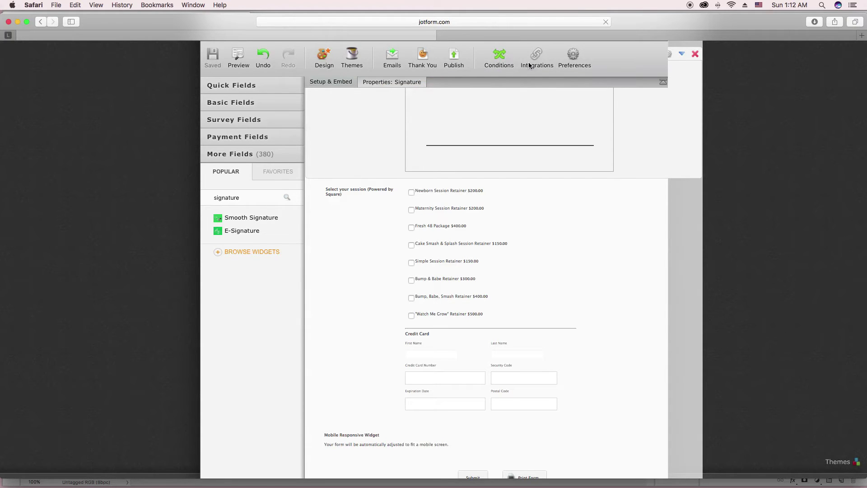
Step: Open the Emails settings showing the Notification and Autoresponder 1 emails
left_click(393, 56)
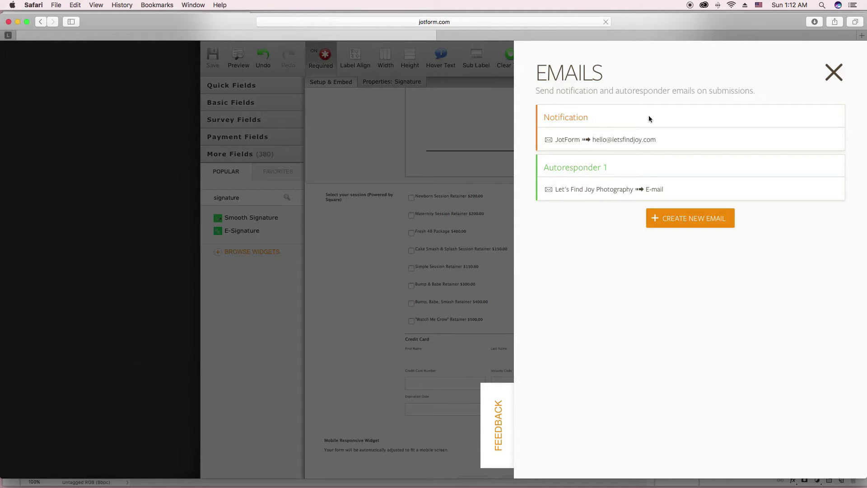
mouse_move(576, 141)
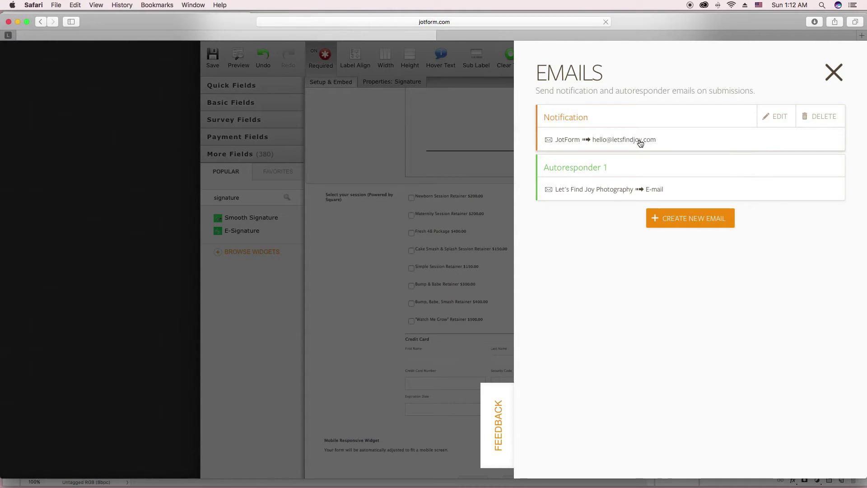
mouse_move(627, 186)
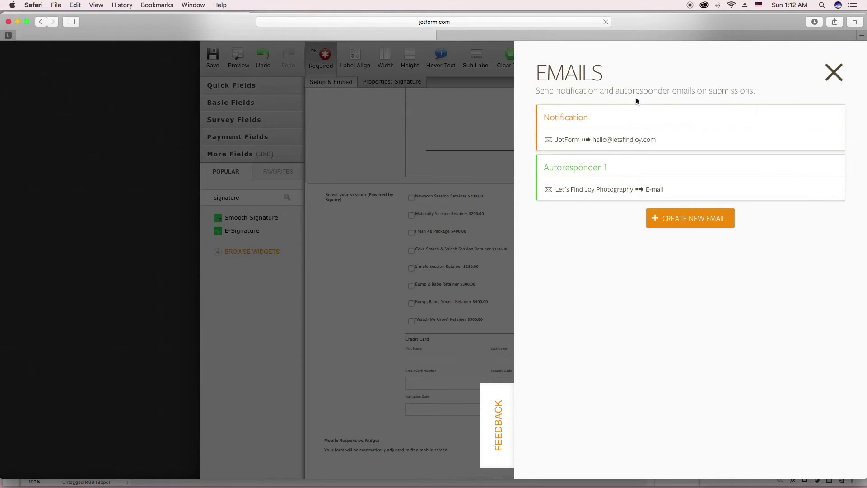
Step: Create Autoresponder 2 and try replacing the JotForm sender name, then clear it
left_click(699, 224)
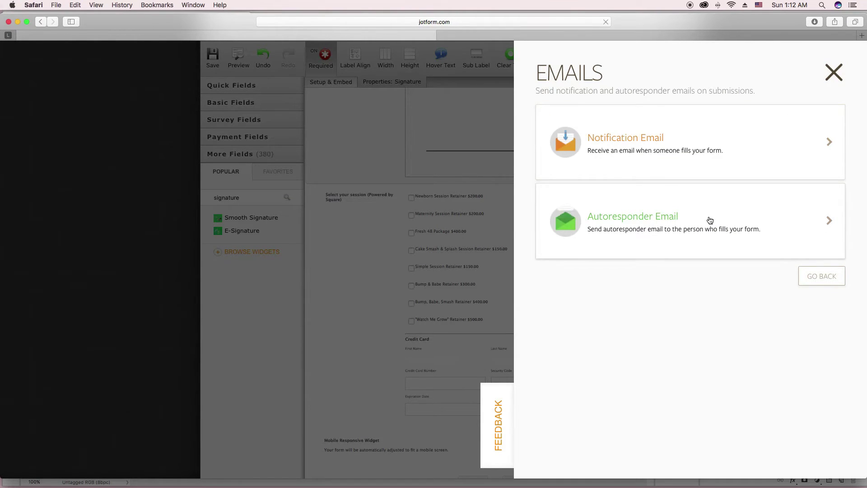
left_click(709, 219)
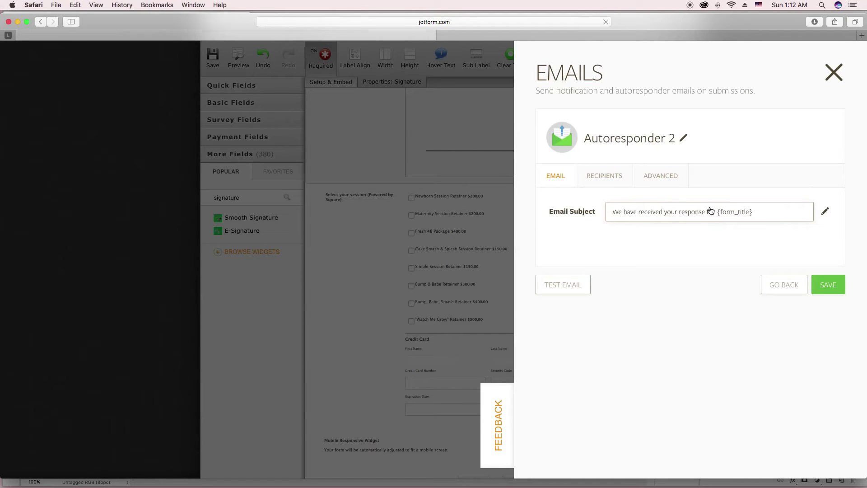
left_click(700, 212)
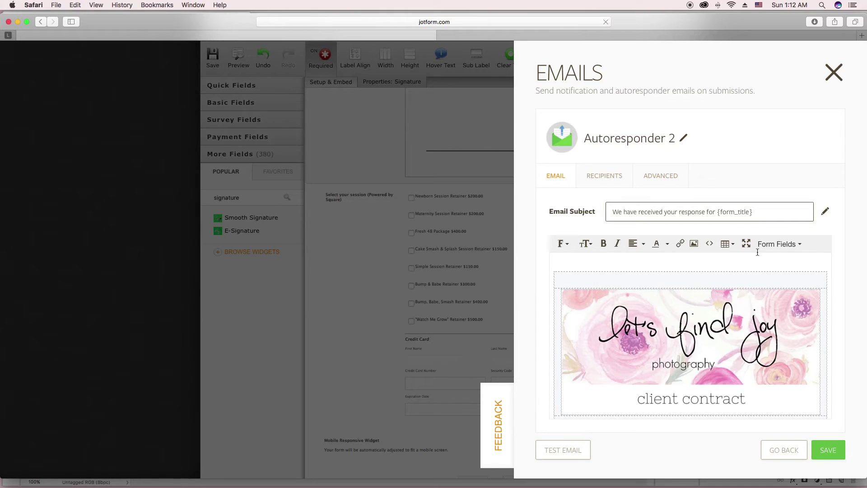
left_click(622, 184)
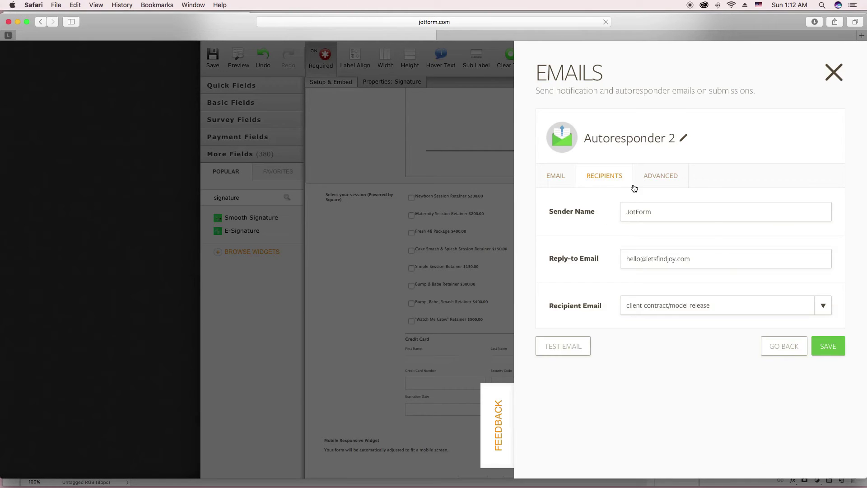
left_click_drag(663, 212, 618, 212)
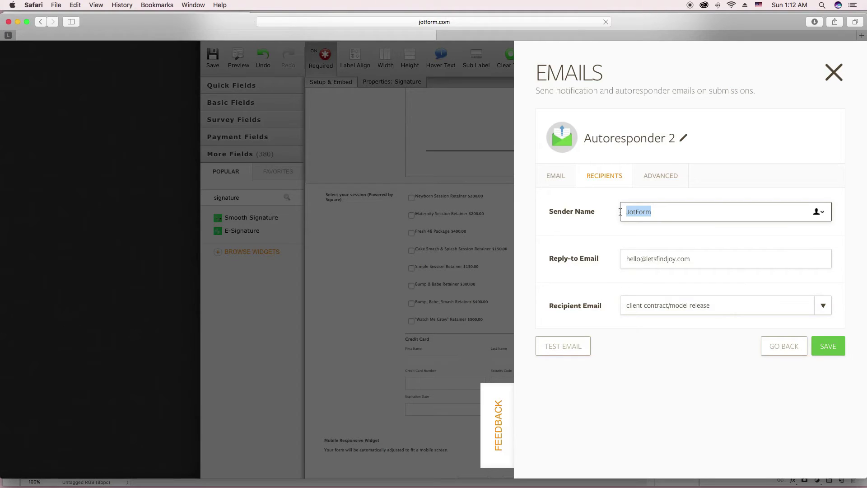
type("lETS as")
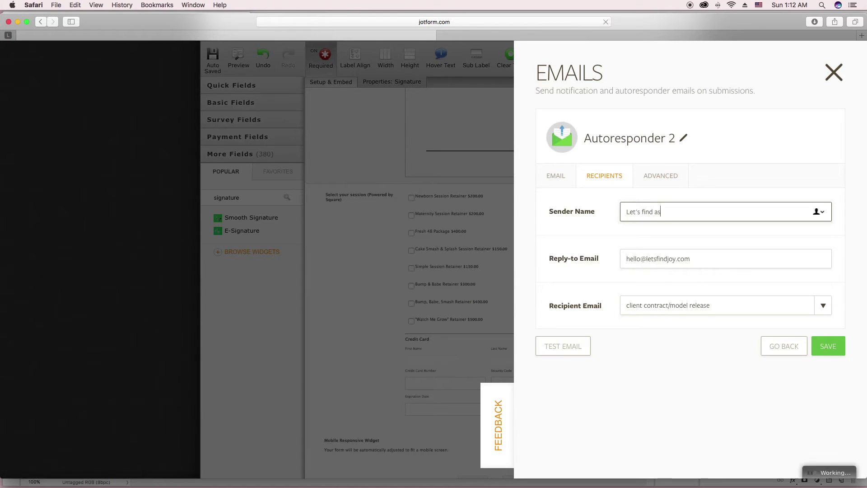
key("BackSpace")
key("BackSpace")
key("BackSpace")
key("BackSpace")
key("BackSpace")
key("BackSpace")
key("BackSpace")
key("BackSpace")
key("BackSpace")
key("BackSpace")
key("BackSpace")
key("BackSpace")
key("BackSpace")
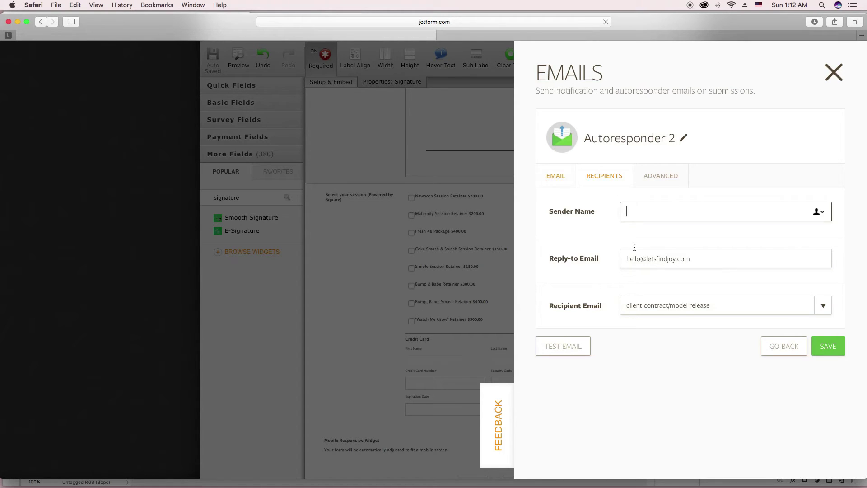
Step: Send Autoresponder 2 to the E-mail field, view Advanced, and close the Emails panel
left_click(660, 307)
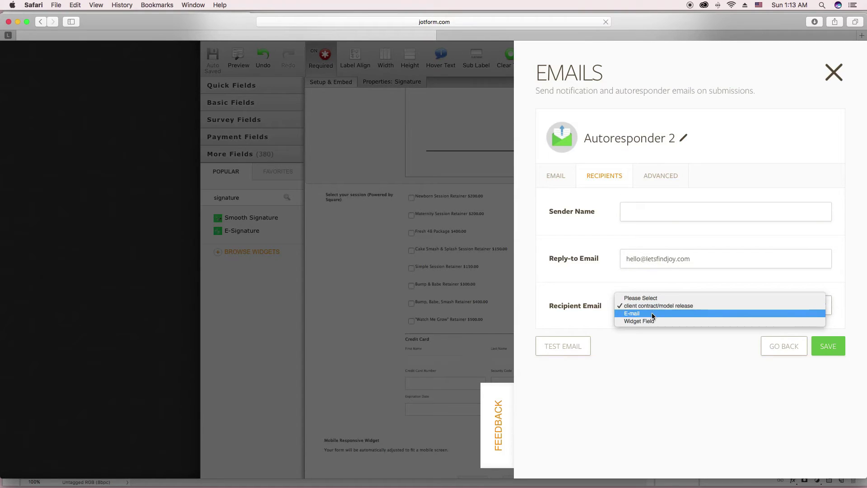
left_click(652, 314)
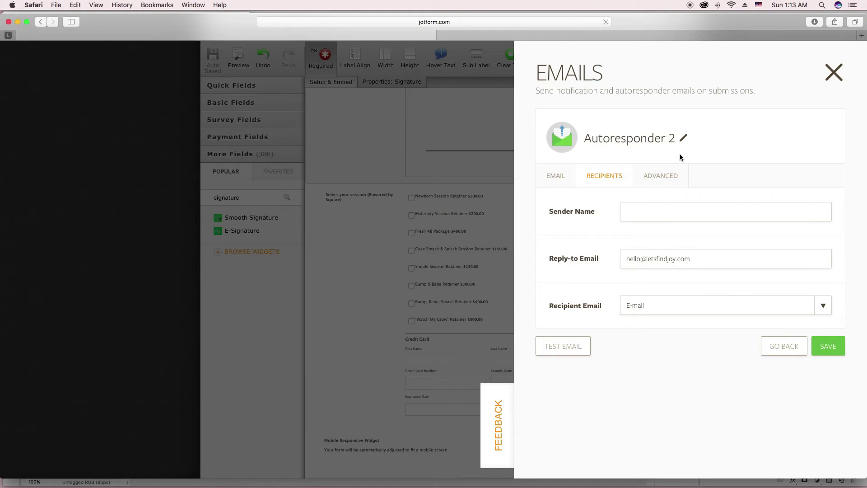
left_click(672, 176)
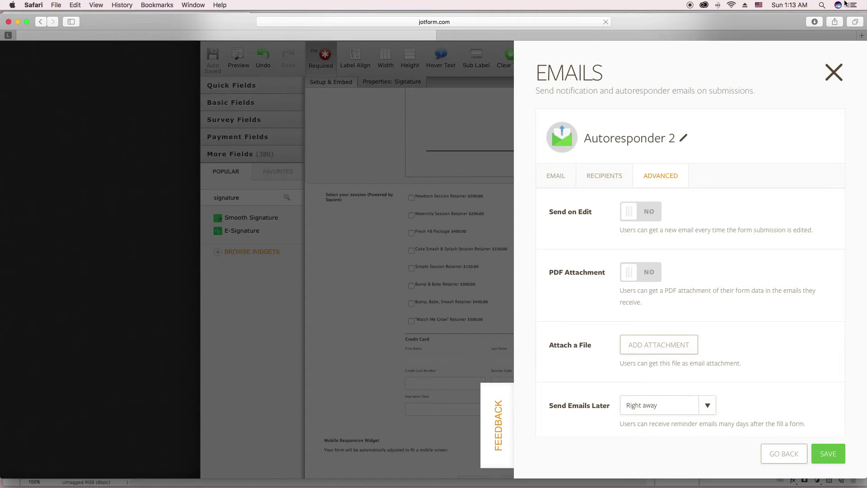
left_click(833, 72)
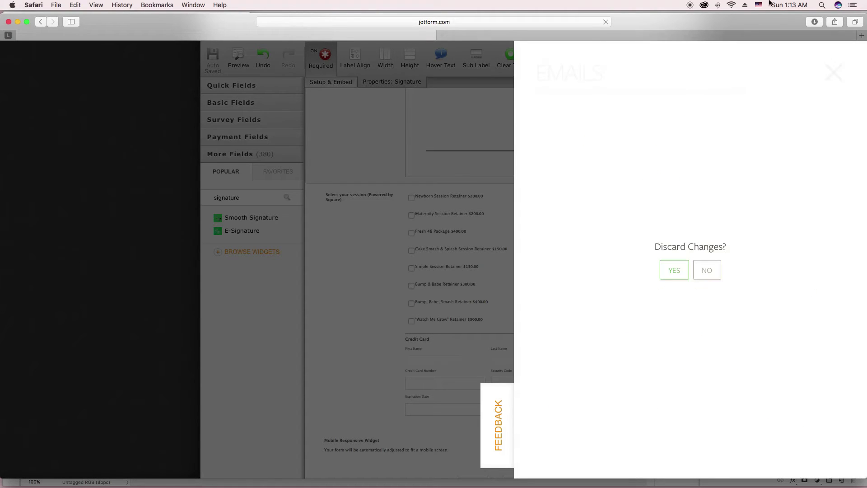
Step: Discard the unsaved Autoresponder 2 and open Autoresponder 1 for editing
left_click(668, 269)
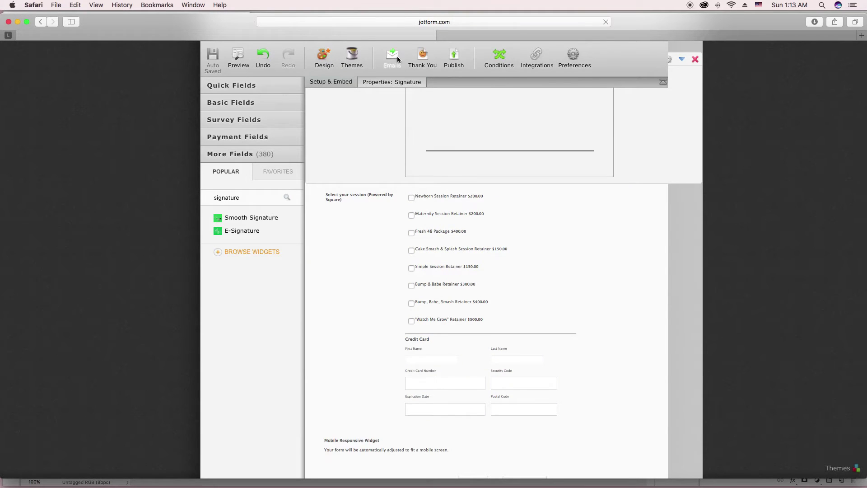
left_click(392, 56)
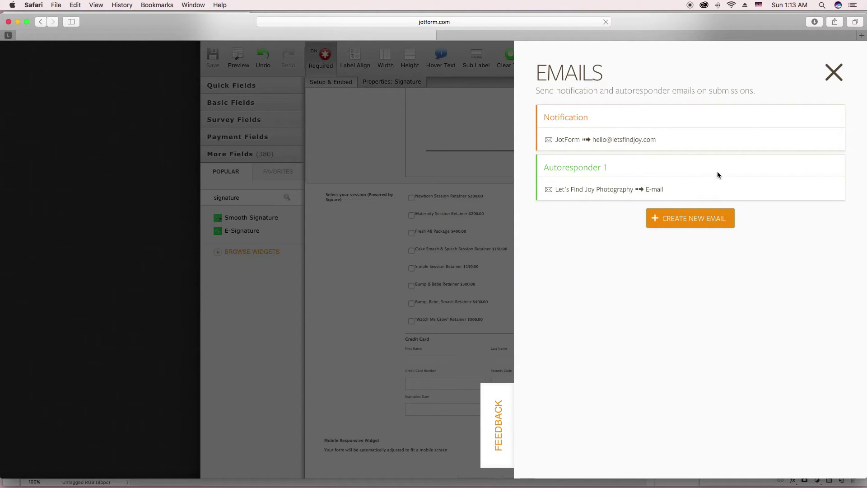
mouse_move(798, 176)
left_click(770, 167)
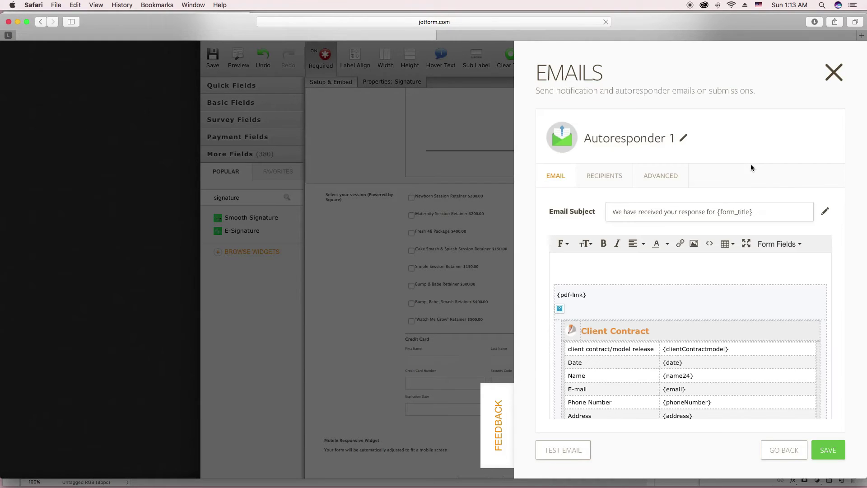
Step: Confirm Autoresponder 1's recipient is the E-mail field, review its Advanced options, then exit
scroll(736, 268, "down", 5)
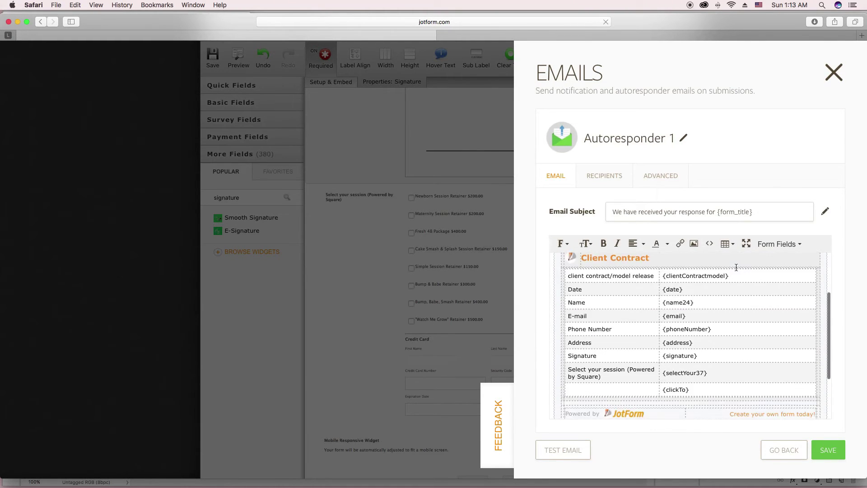
scroll(736, 267, "up", 6)
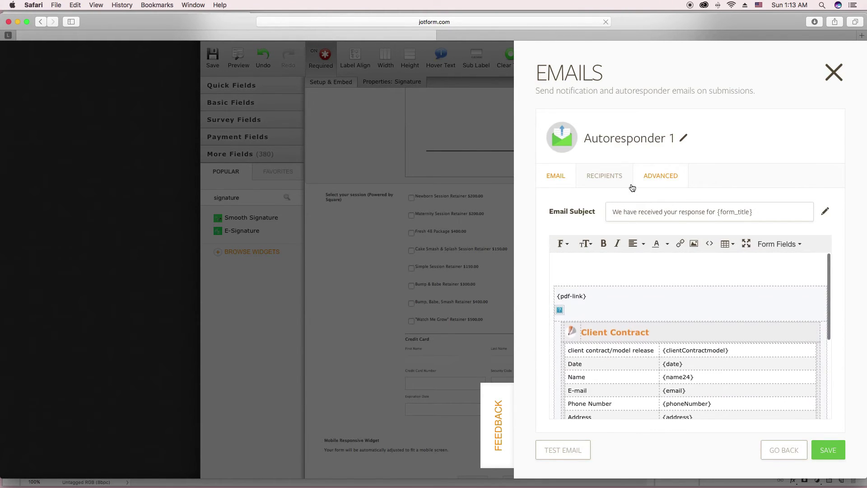
left_click(617, 176)
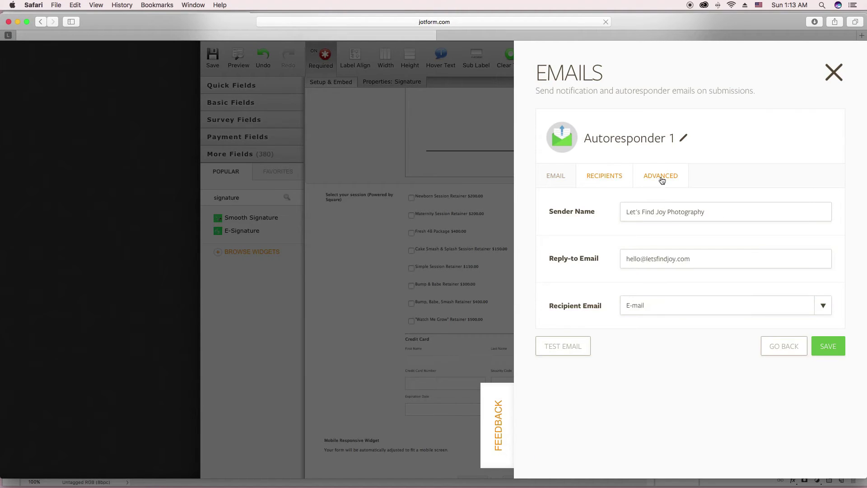
left_click(662, 180)
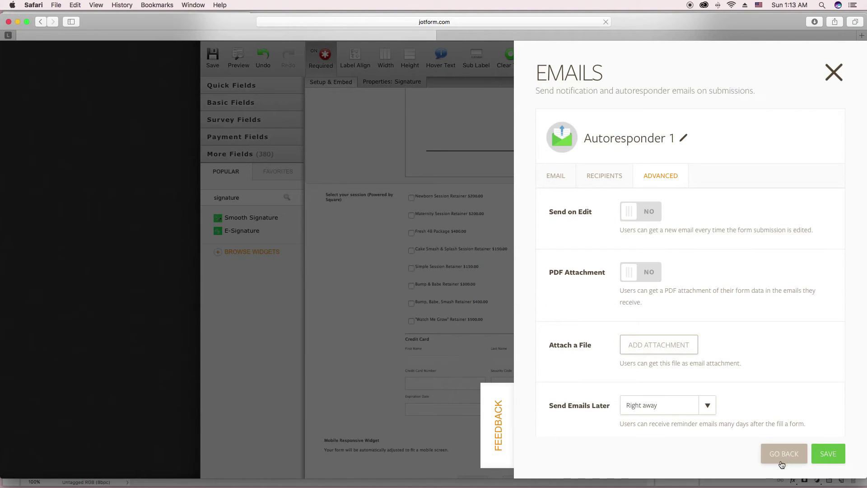
left_click(829, 80)
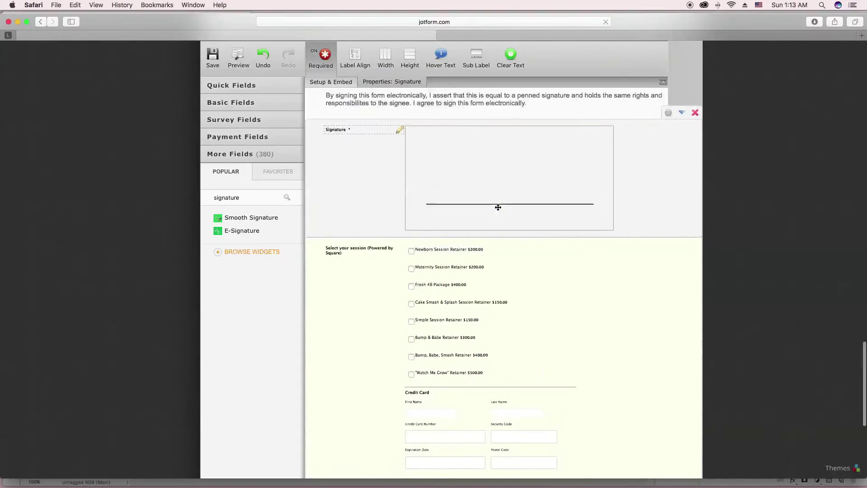
Step: Browse the Payment Fields and More Payments gateway lists, then collapse them
scroll(498, 207, "down", 5)
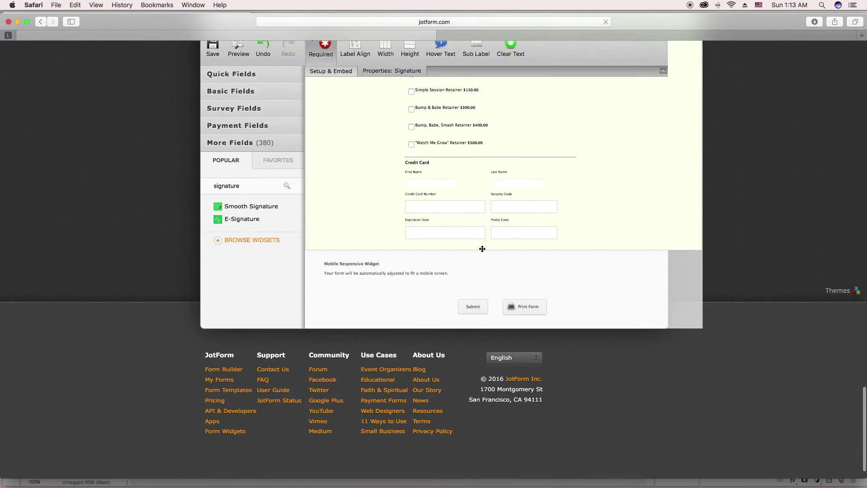
left_click(238, 124)
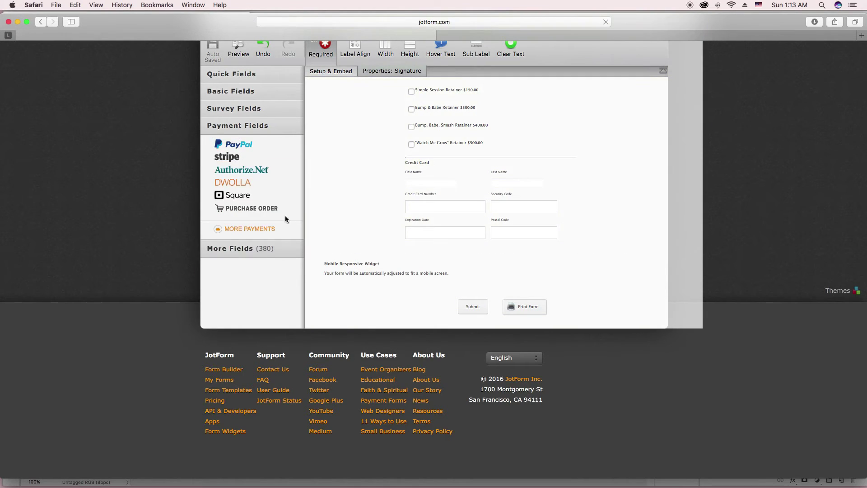
left_click(244, 229)
scroll(264, 167, "down", 2)
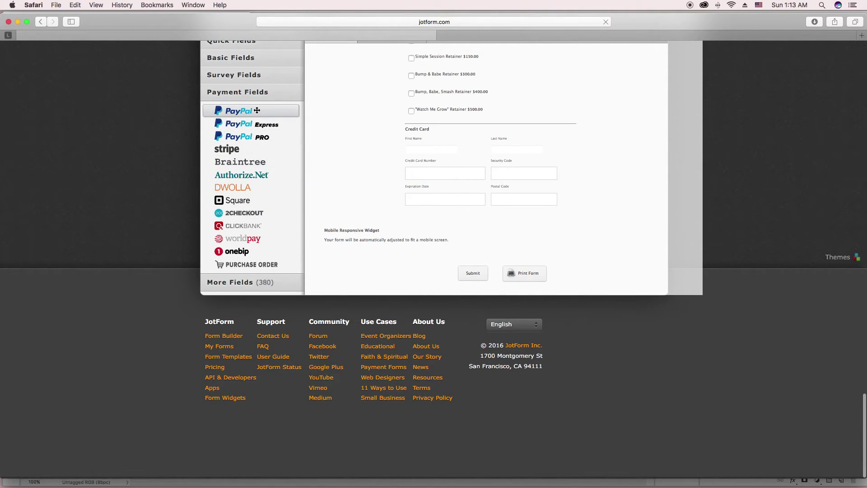
left_click(247, 95)
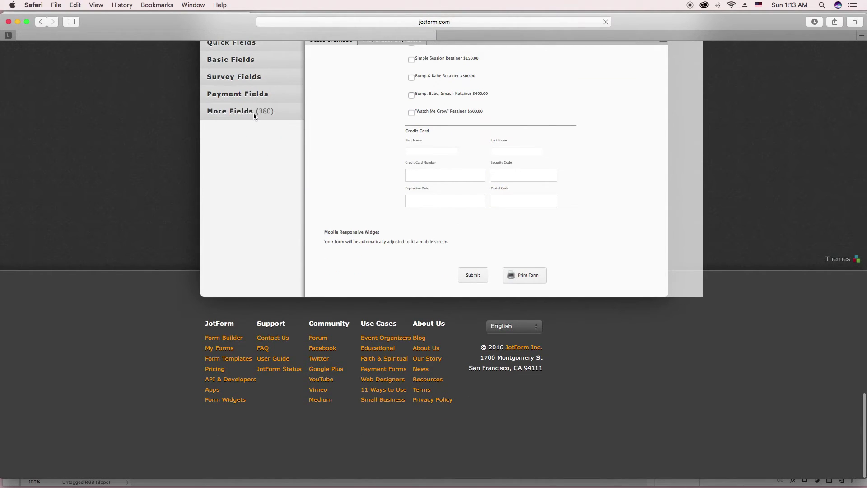
left_click(254, 116)
left_click(253, 112)
scroll(258, 155, "up", 3)
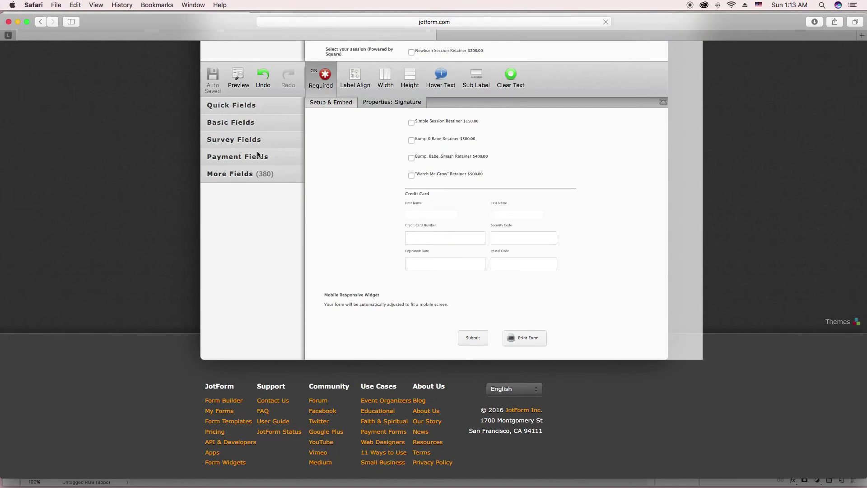
scroll(252, 153, "up", 1)
Step: Expand the Survey and Basic field types and look through them
left_click(247, 119)
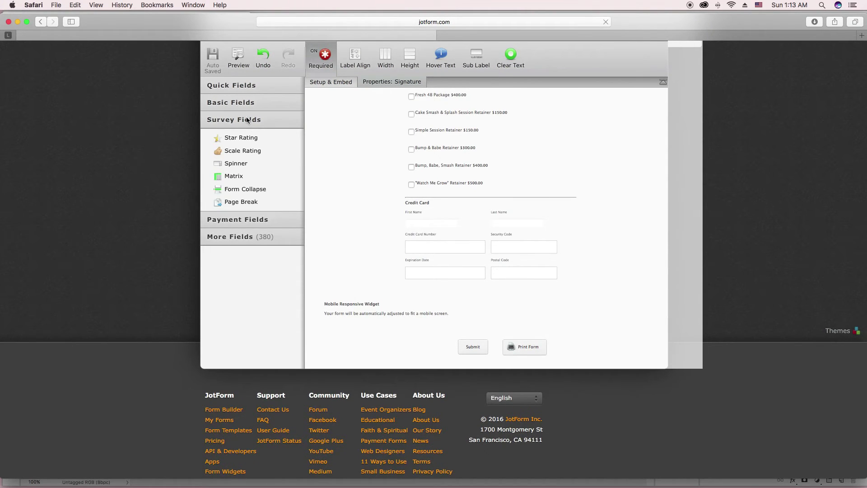
scroll(252, 118, "up", 2)
left_click(246, 107)
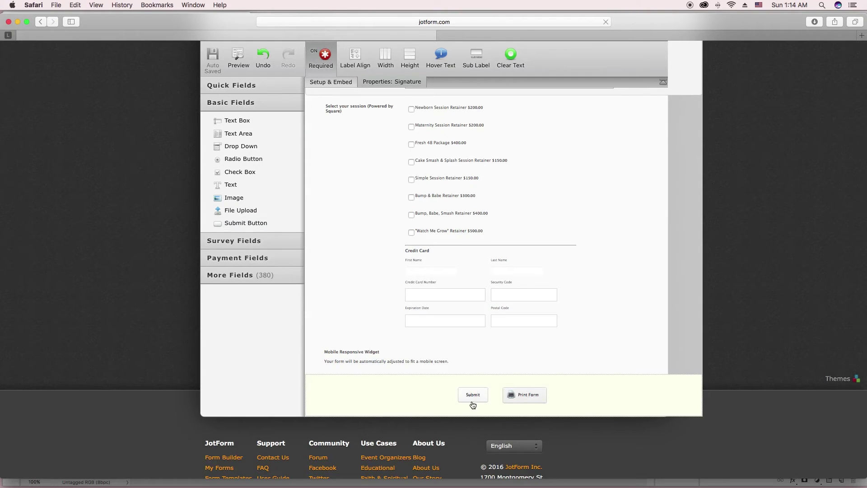
left_click(239, 240)
left_click(248, 224)
Step: Search the widgets for 'print', then clear the search box
left_click(269, 329)
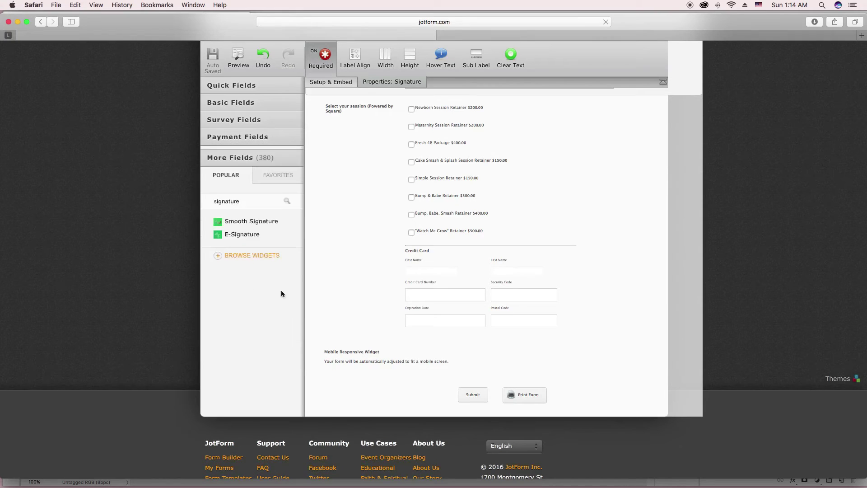
double_click(244, 190)
type("print")
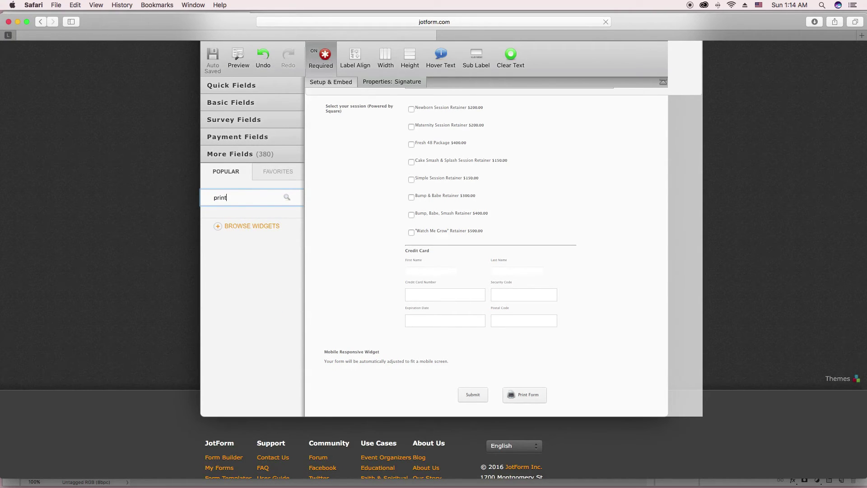
double_click(233, 197)
key("BackSpace")
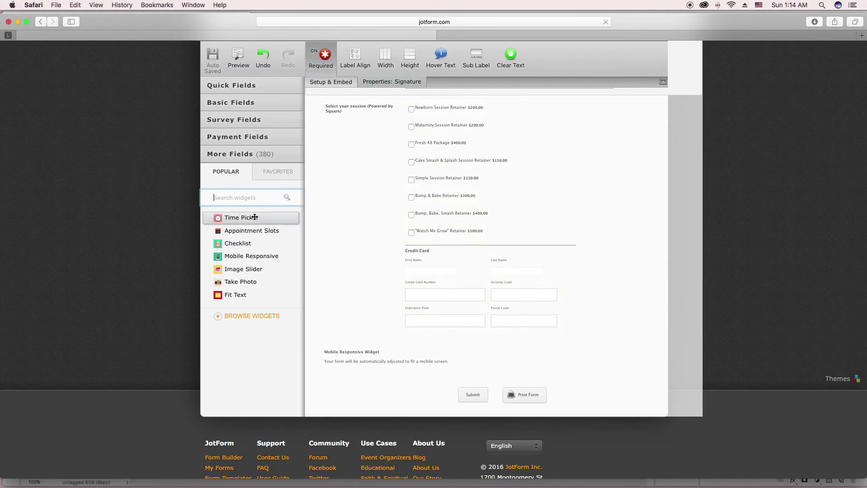
left_click_drag(251, 218, 423, 336)
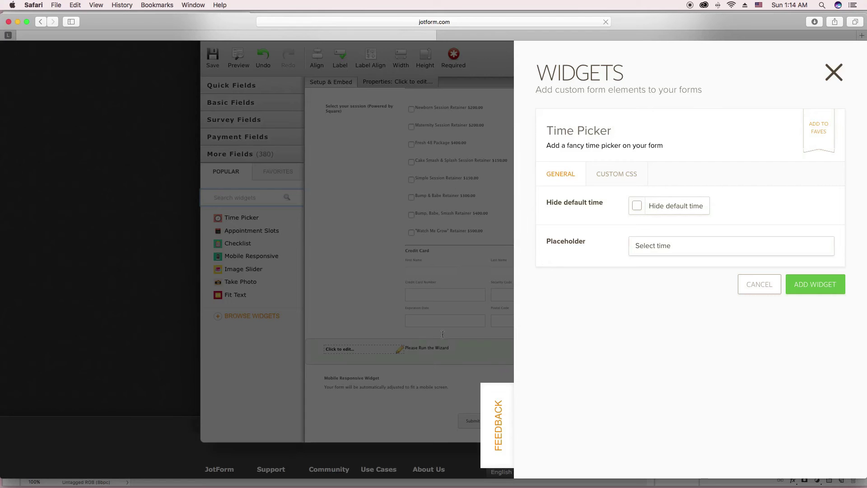
left_click(835, 73)
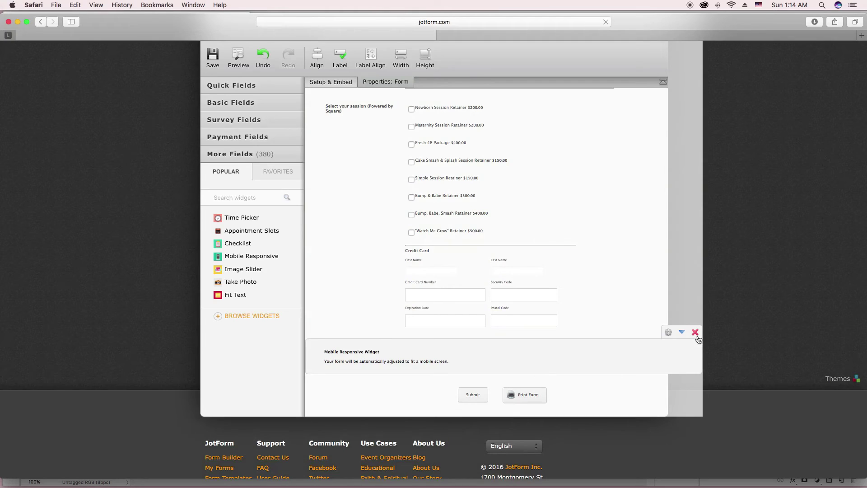
left_click(695, 332)
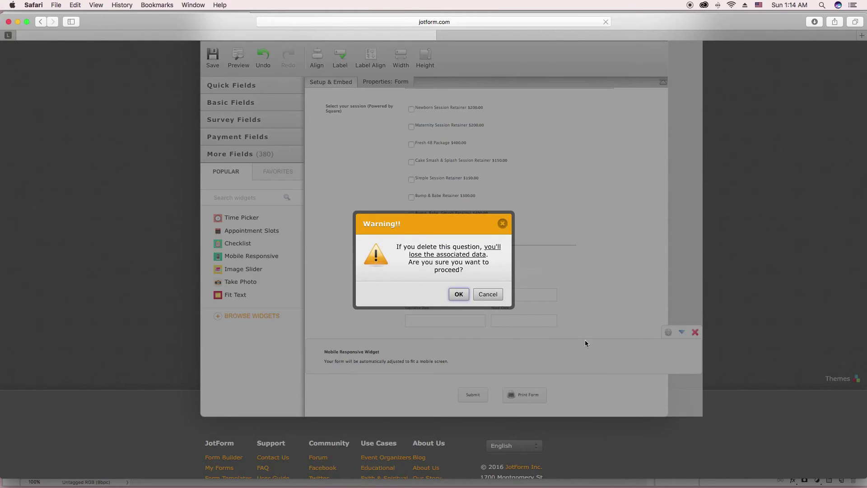
left_click(489, 298)
scroll(344, 136, "up", 3)
scroll(478, 253, "up", 10)
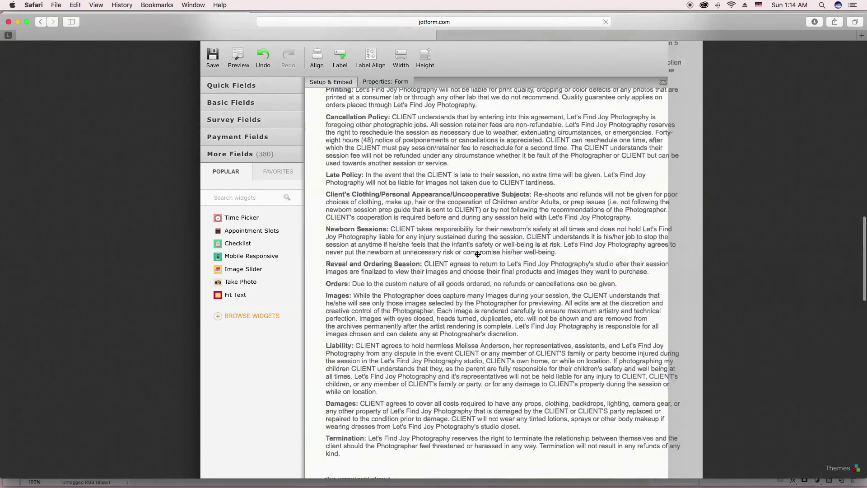
scroll(478, 254, "up", 6)
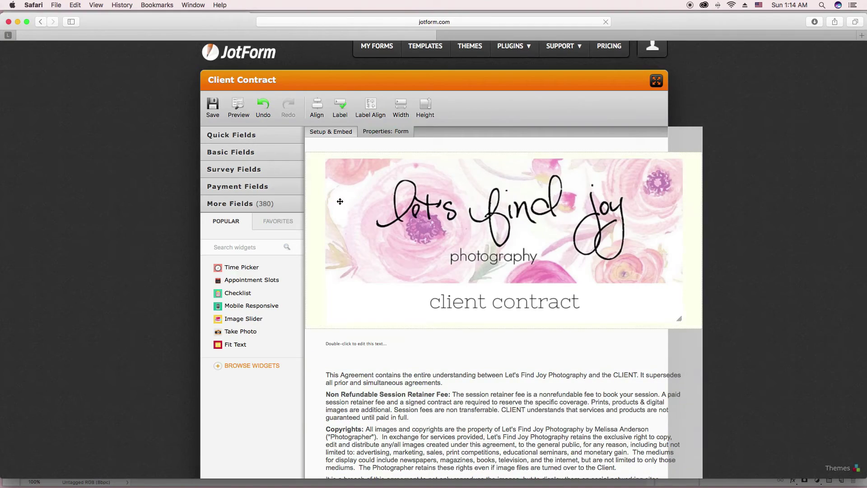
Step: Undo recent deletions to restore the session retainer checklist
left_click(421, 350)
left_click(695, 324)
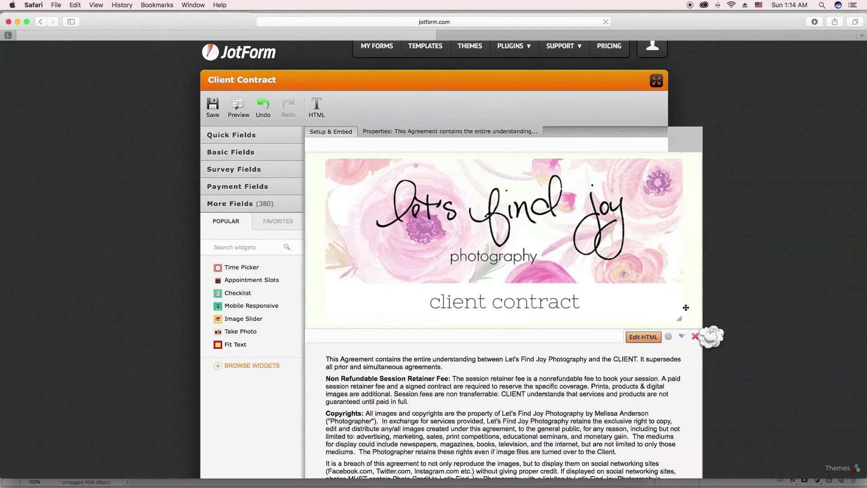
scroll(451, 271, "down", 15)
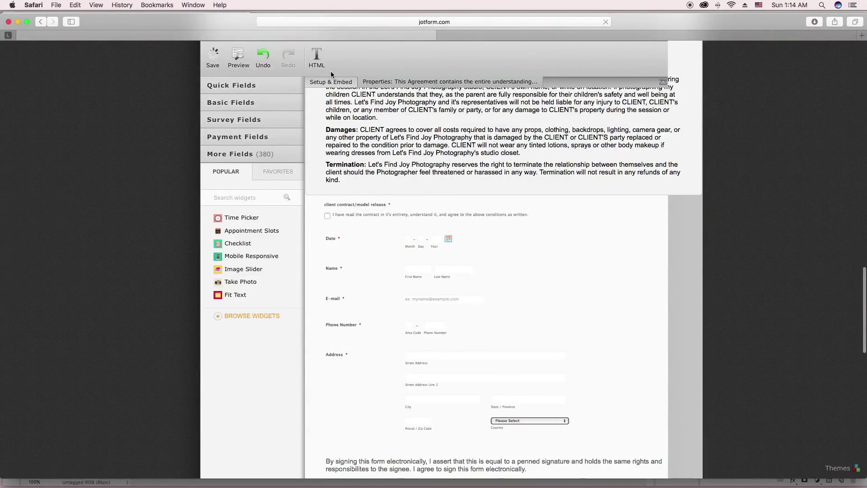
left_click(270, 58)
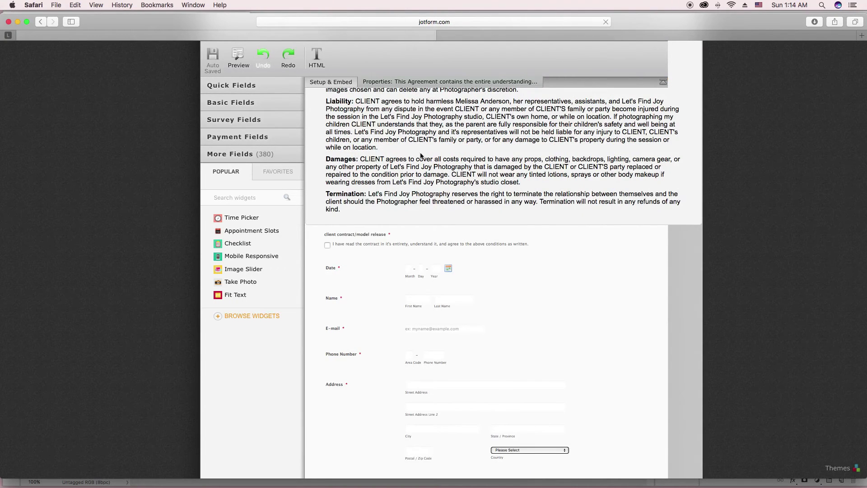
scroll(419, 153, "down", 10)
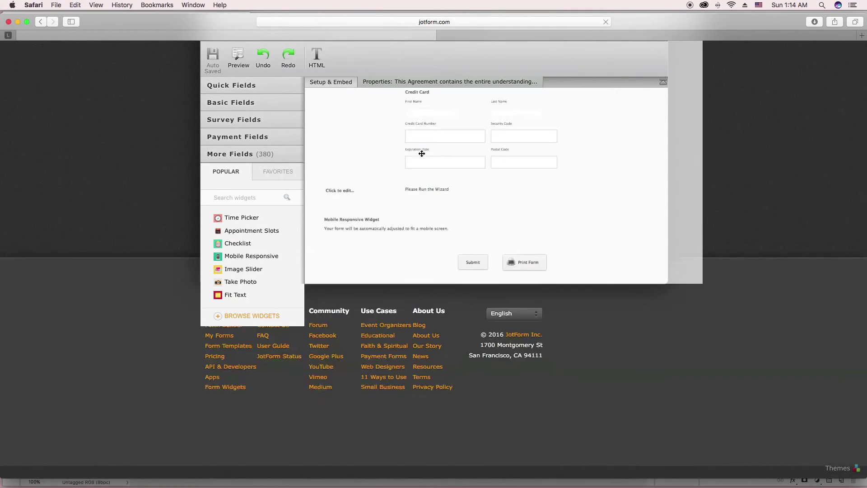
left_click(258, 61)
left_click(265, 64)
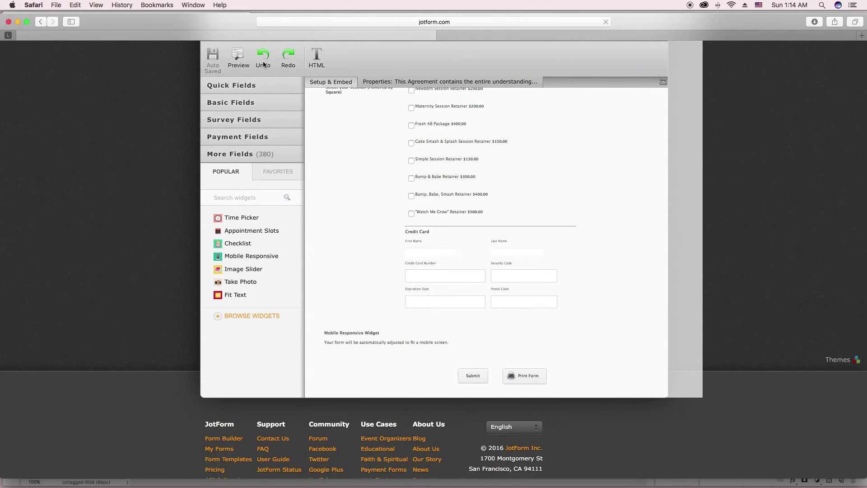
left_click(263, 63)
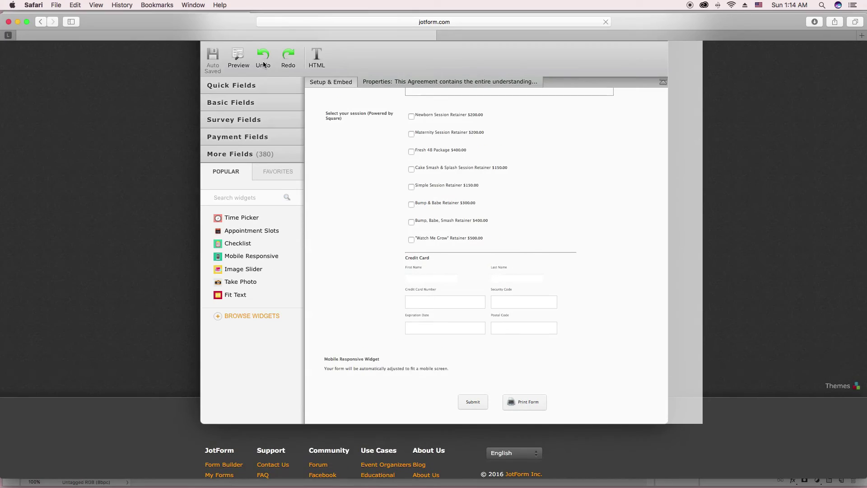
Step: Delete the empty 'Double-click to edit this text' field beneath the header
scroll(387, 155, "up", 10)
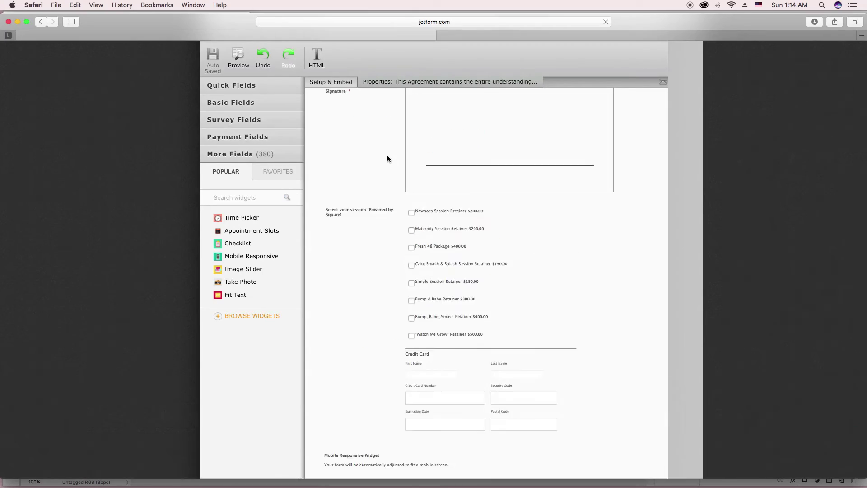
scroll(387, 166, "up", 10)
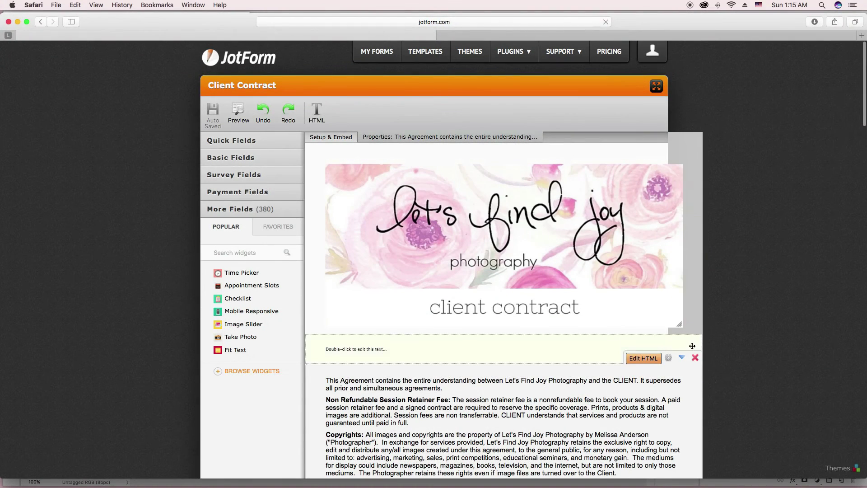
left_click(692, 344)
left_click(695, 329)
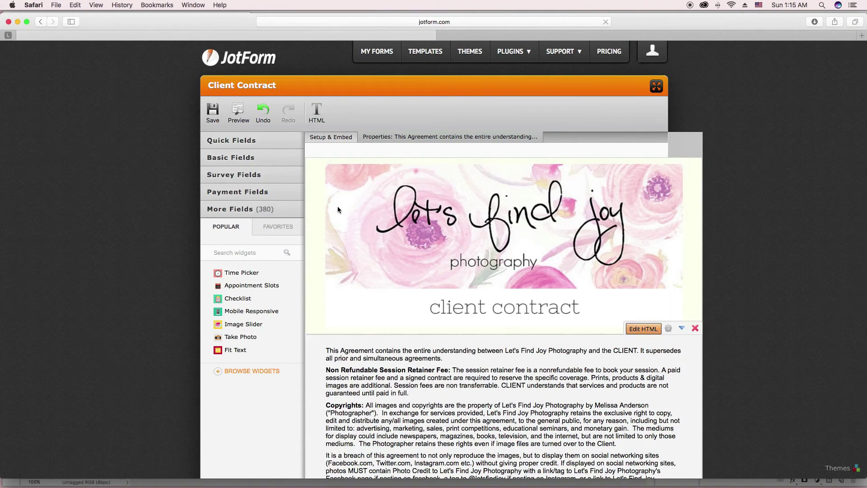
left_click(346, 140)
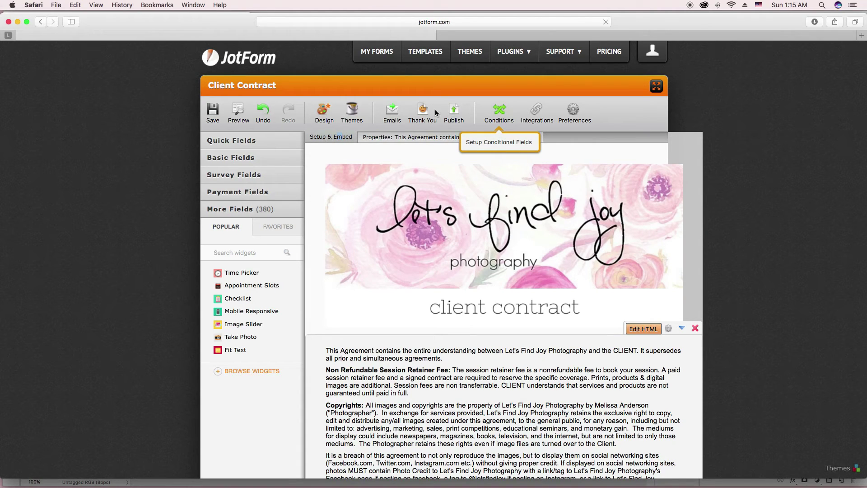
Step: Publish the form and copy its iFrame embed code
left_click(455, 113)
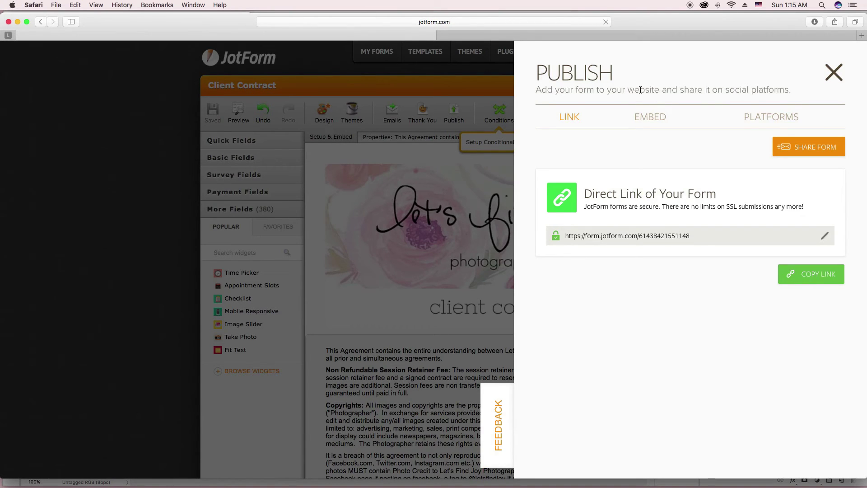
left_click(644, 116)
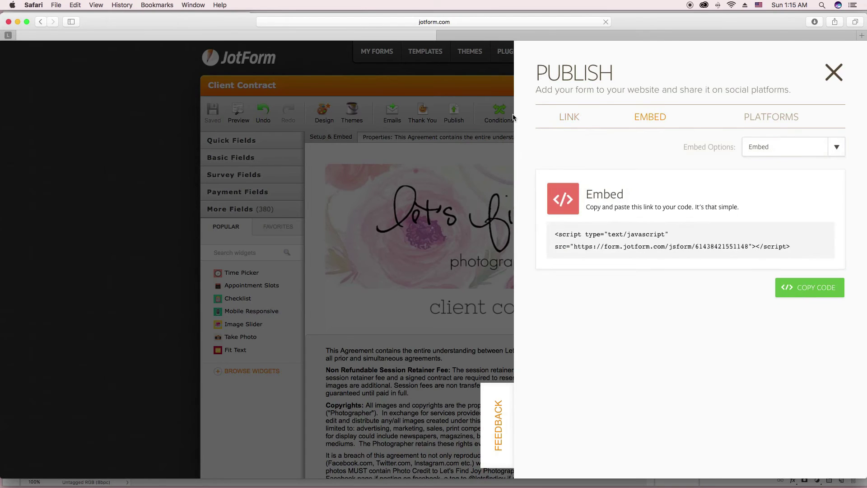
left_click(809, 153)
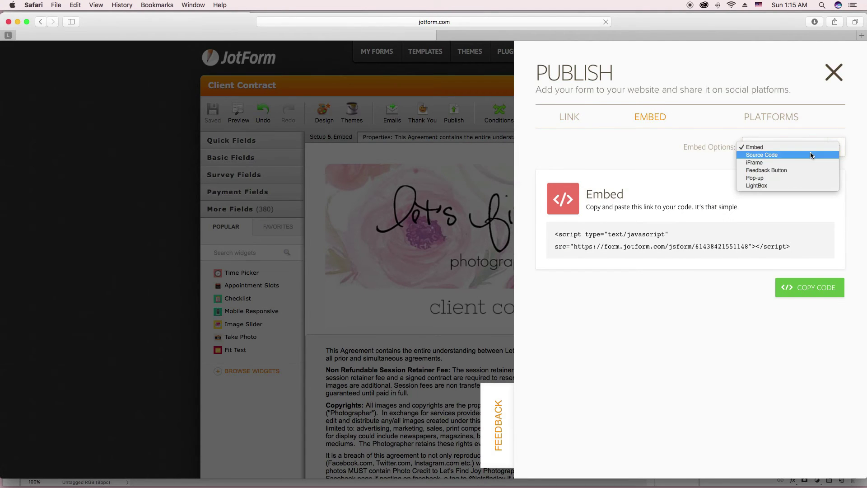
left_click(768, 162)
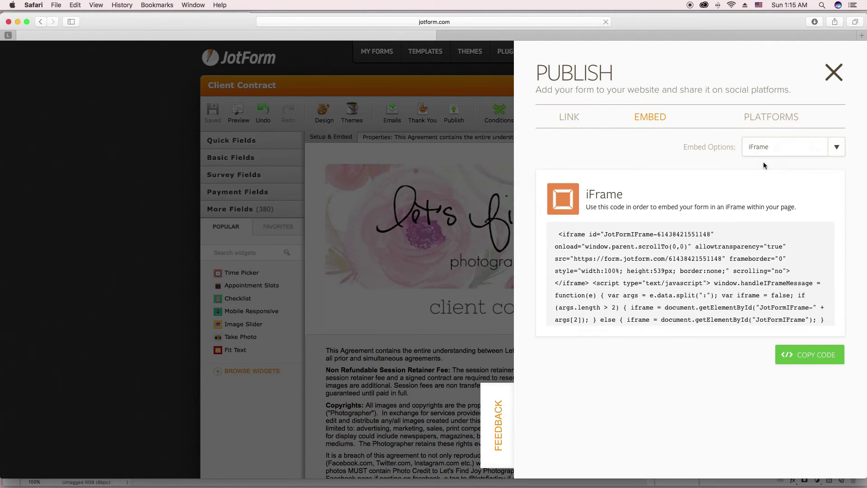
left_click(742, 244)
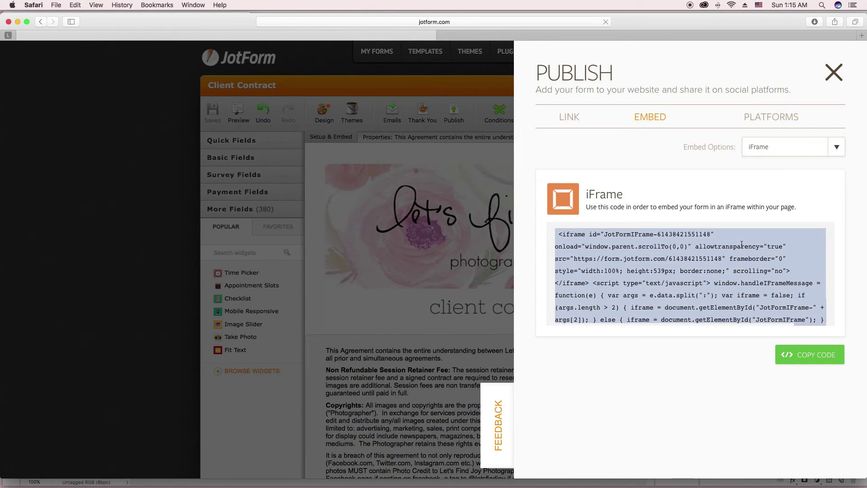
left_click(809, 355)
Step: Open the Client Contract page editor's Text view to check the JotForm iFrame embed HTML
left_click(3, 35)
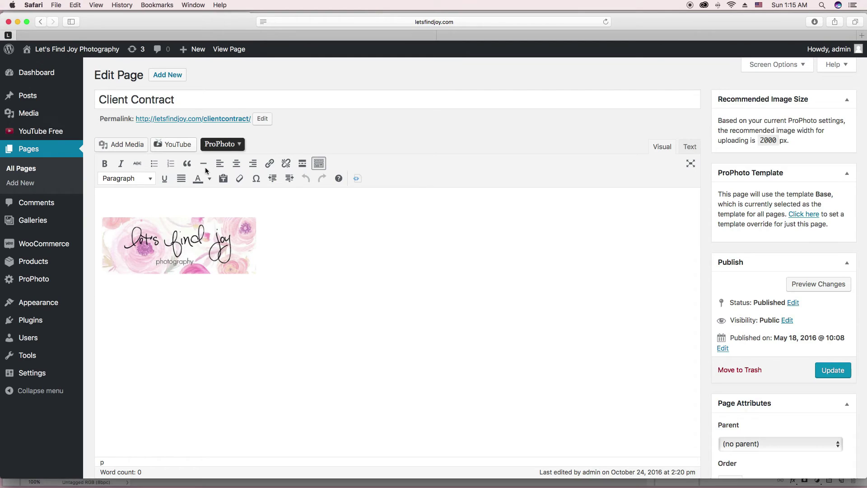
left_click(687, 147)
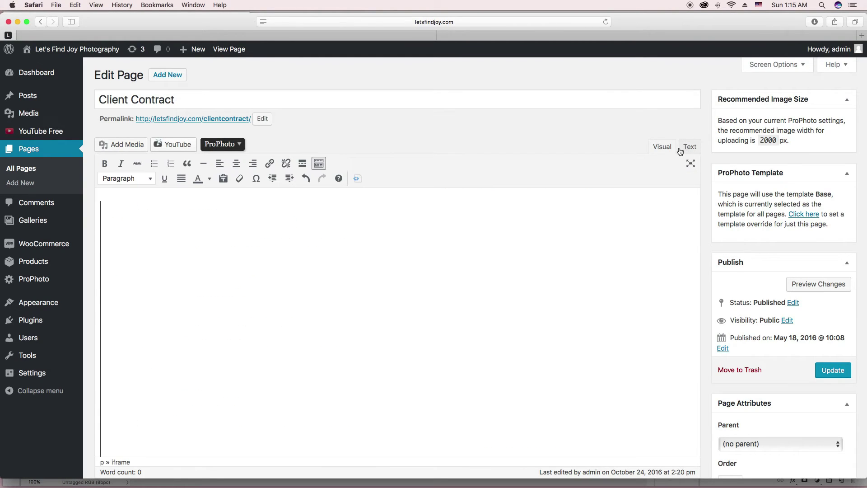
left_click(689, 147)
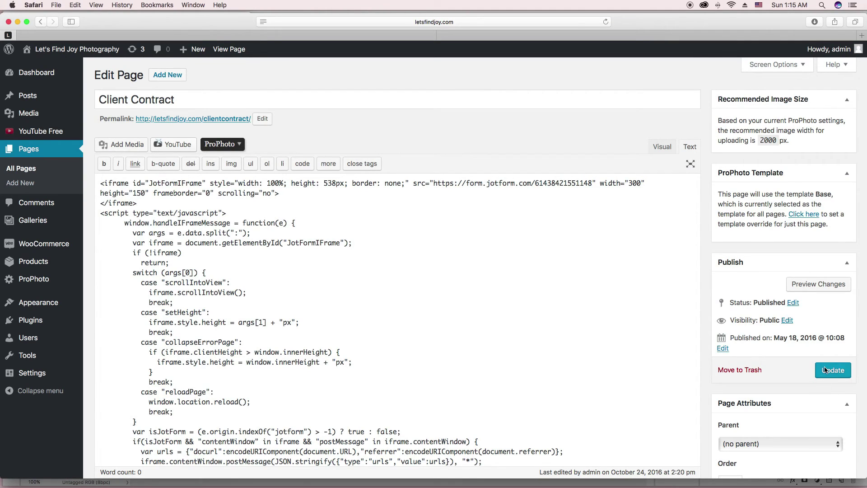
Step: Scroll through the live Client Contract page to review the embedded form
left_click(722, 34)
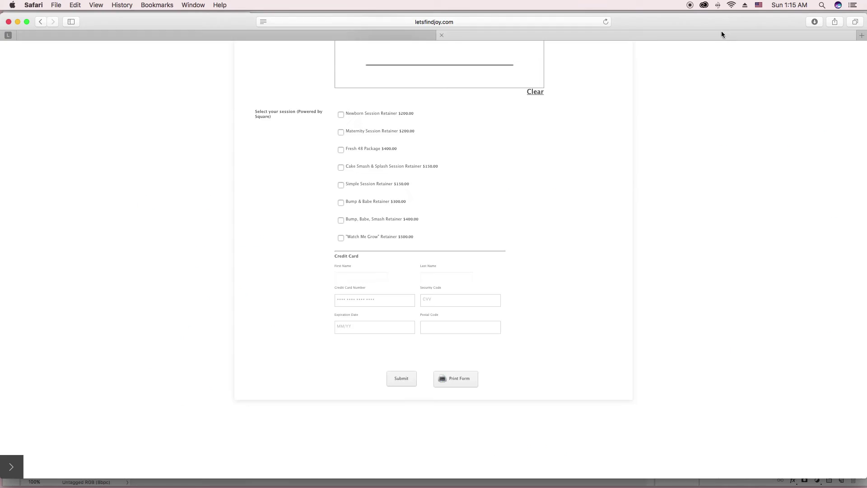
scroll(567, 78, "up", 20)
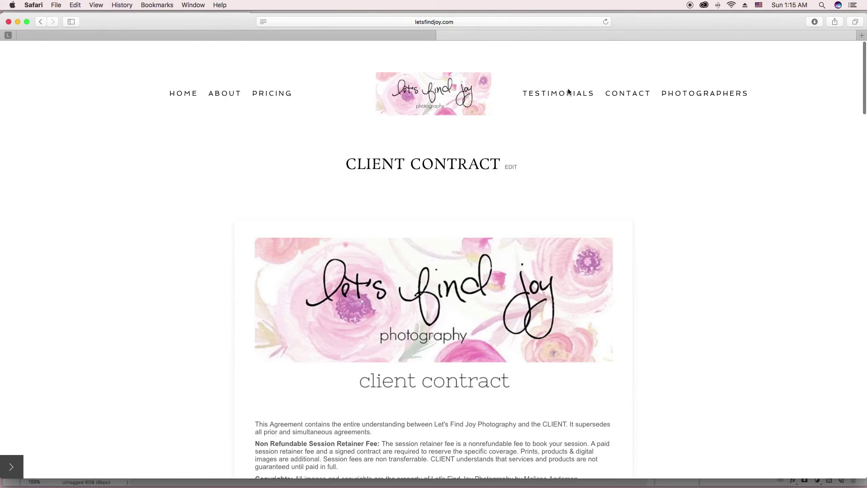
scroll(568, 89, "down", 20)
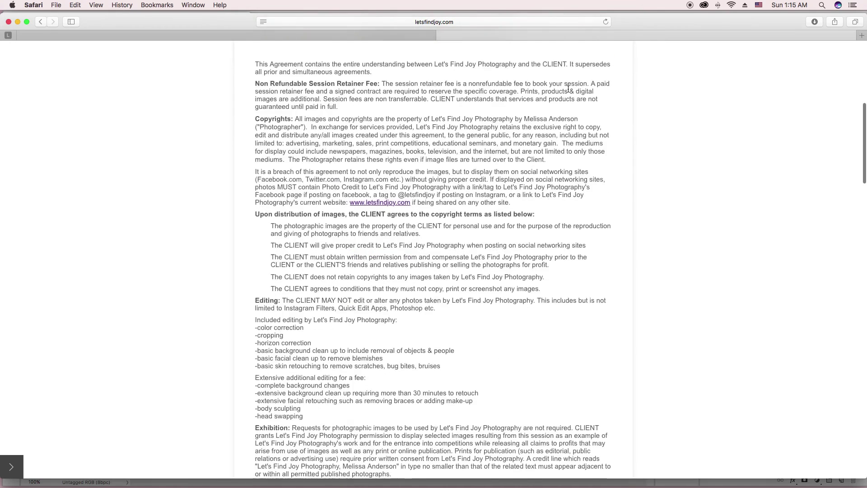
scroll(542, 83, "down", 15)
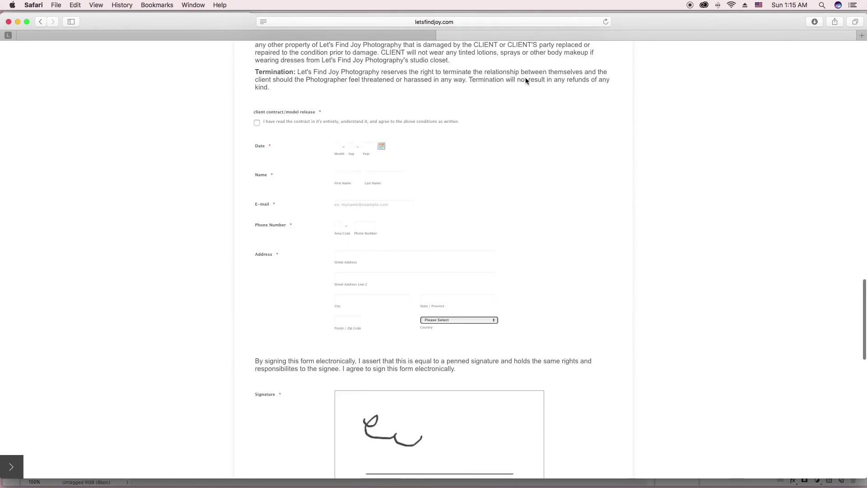
Step: Close JotForm's Publish panel and end up back in the form builder
left_click(274, 35)
left_click(385, 98)
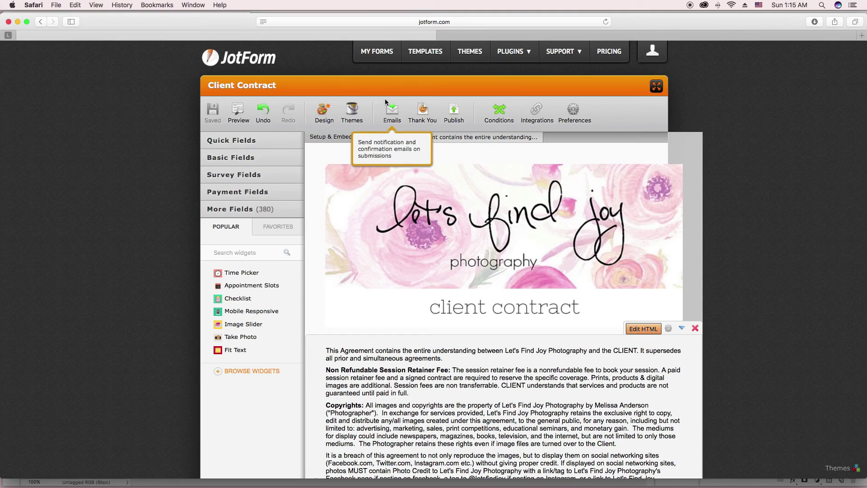
key("ctrl+shift+Tab")
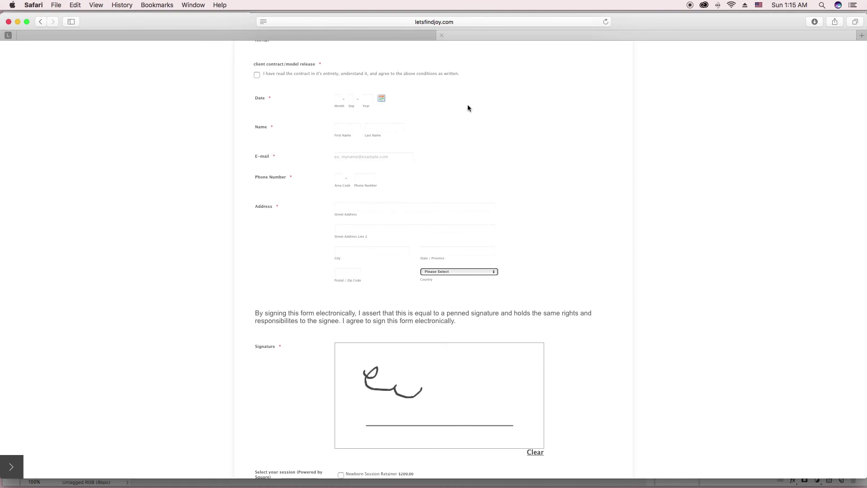
scroll(568, 268, "up", 15)
scroll(569, 272, "up", 15)
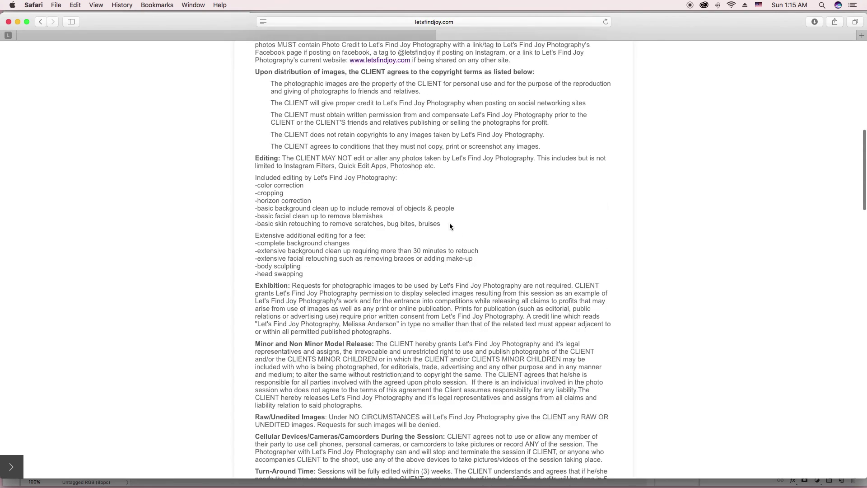
key("ctrl+Tab")
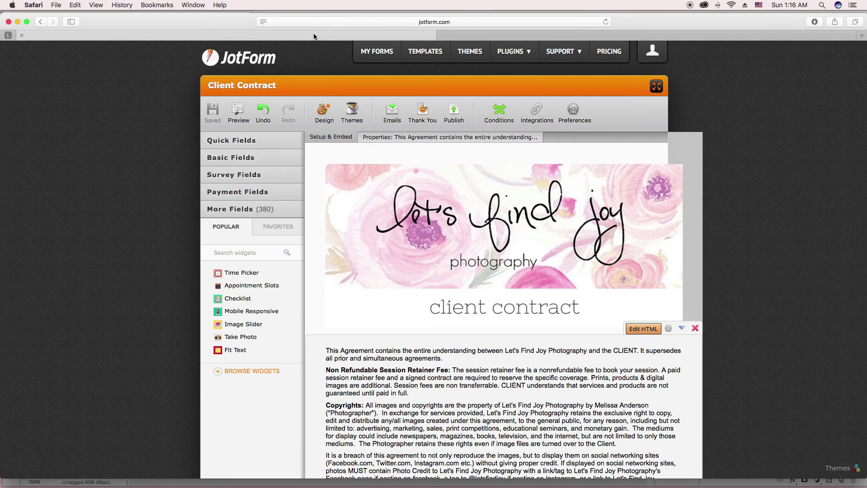
Step: Look through the form's design styling and theme options, then close them without changes
left_click(322, 118)
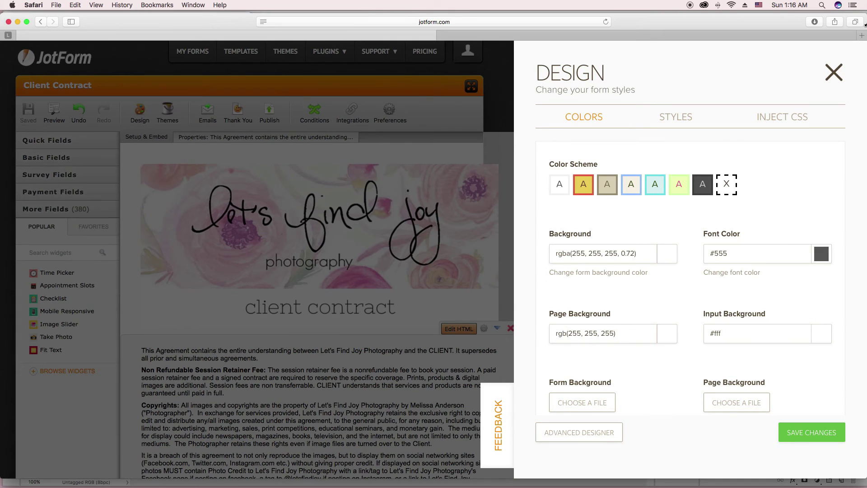
left_click(834, 72)
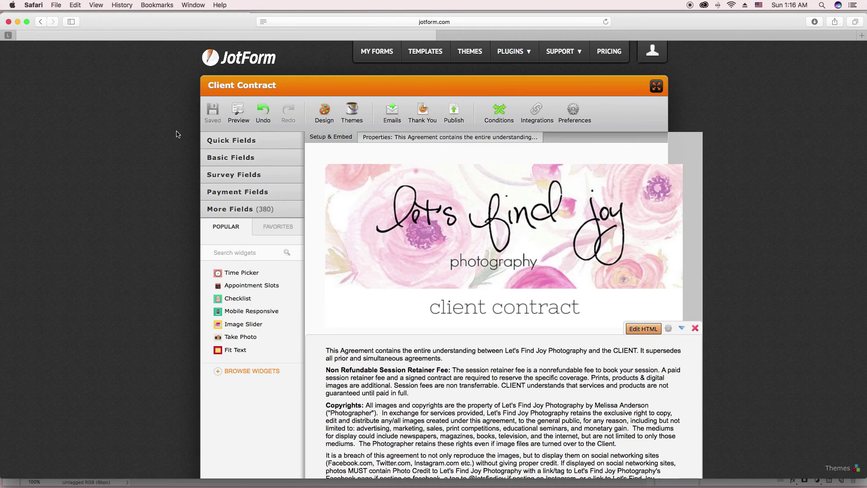
left_click(352, 116)
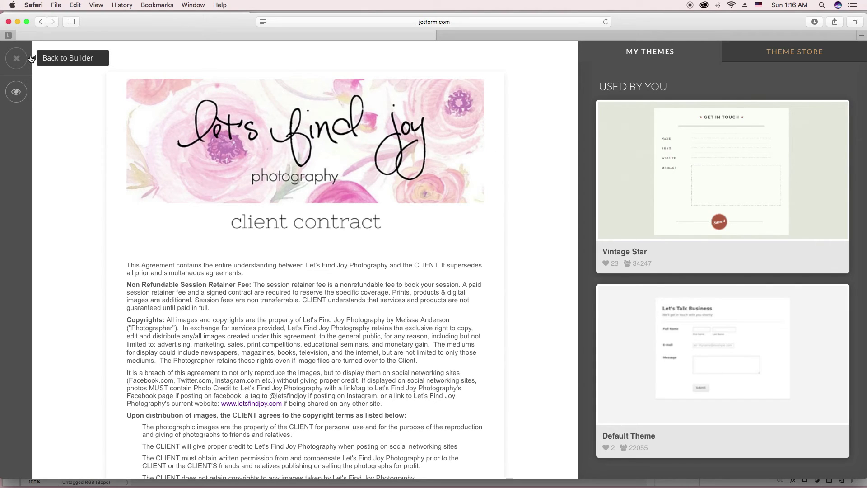
scroll(351, 285, "down", 4)
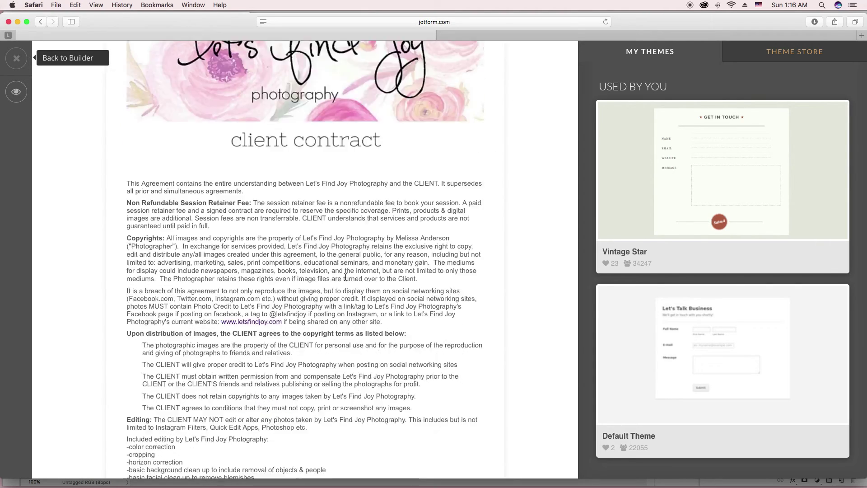
left_click(27, 59)
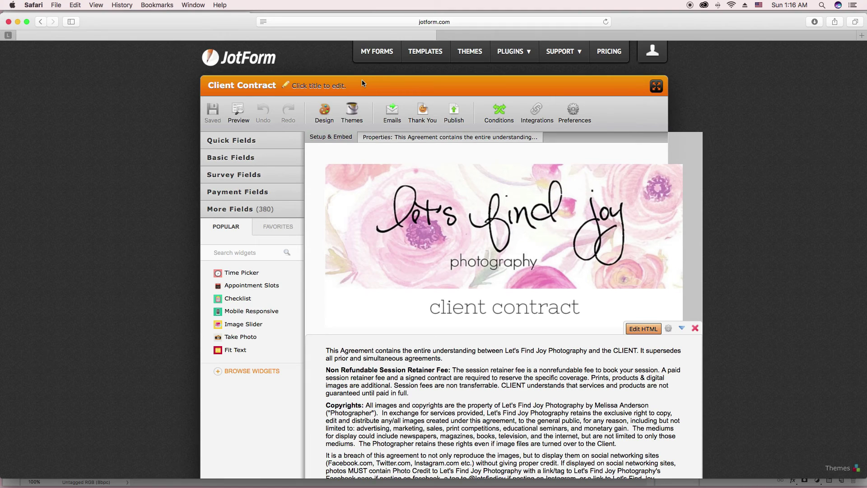
left_click(326, 110)
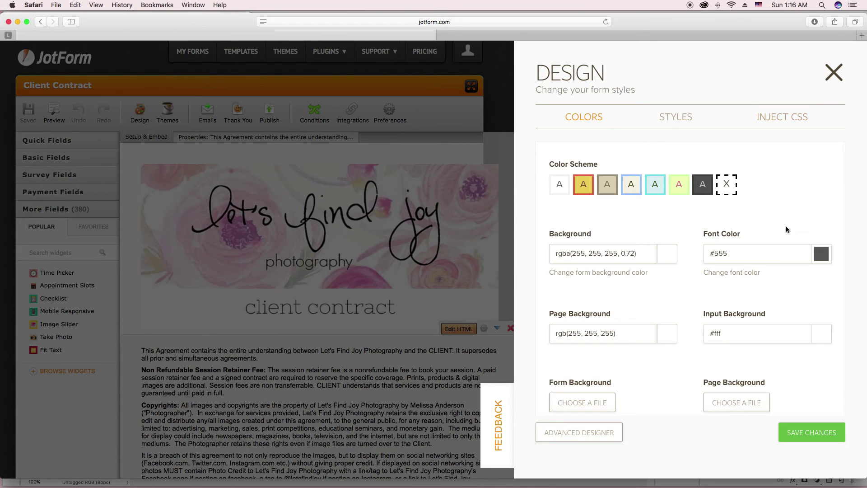
left_click(579, 432)
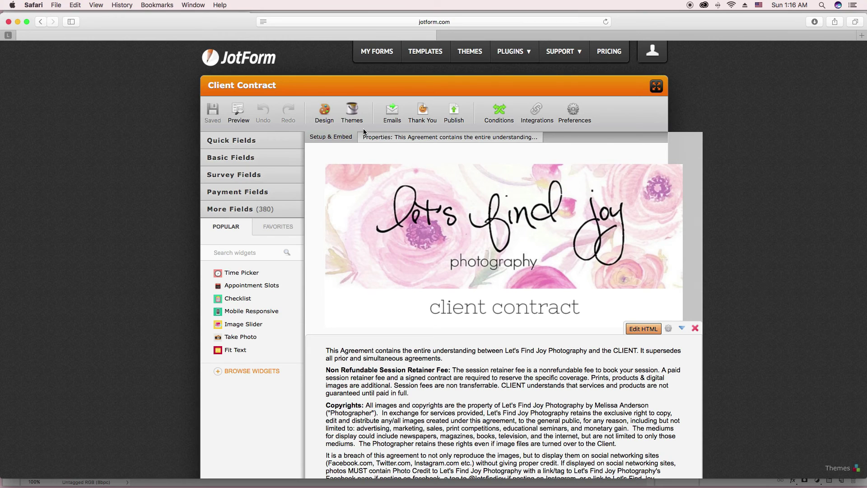
left_click(327, 116)
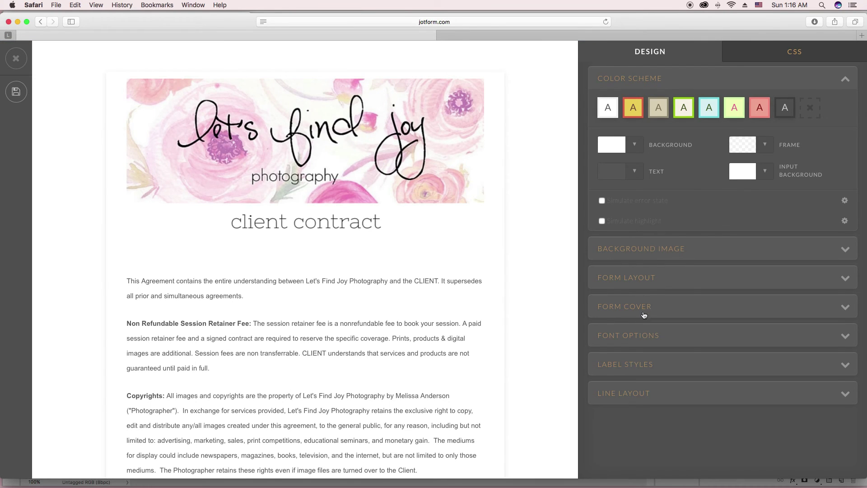
left_click(645, 280)
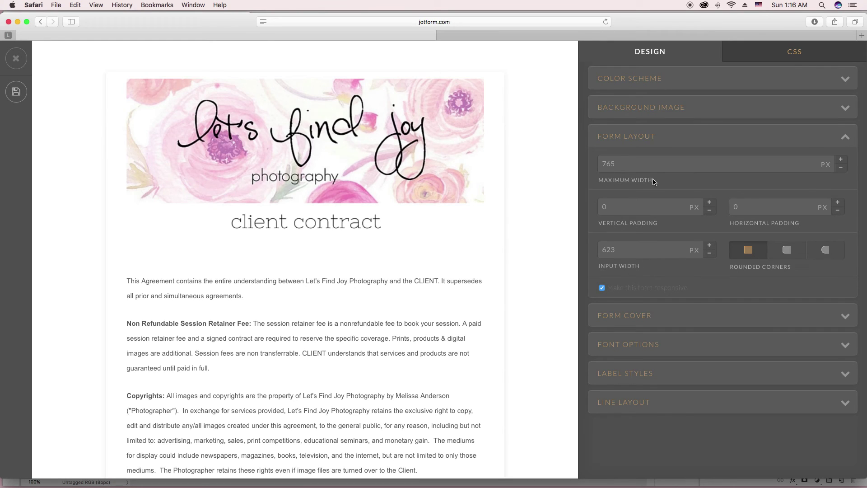
left_click(534, 37)
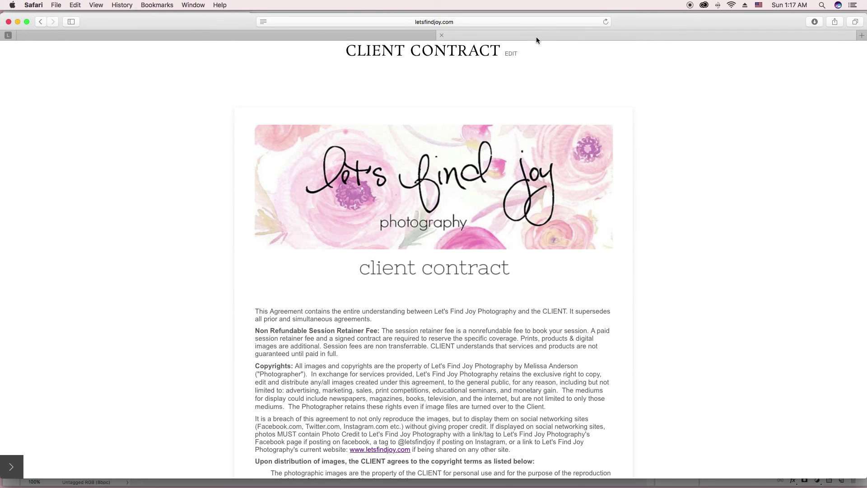
left_click(338, 34)
left_click(507, 38)
left_click(318, 34)
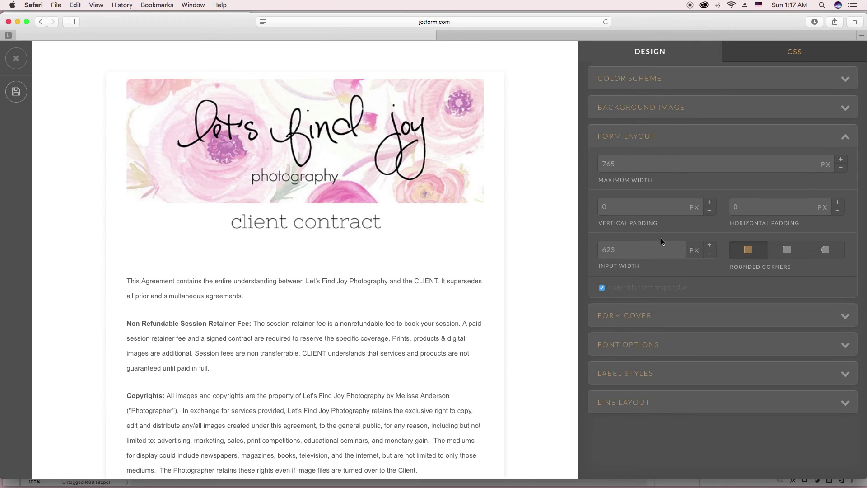
left_click(644, 84)
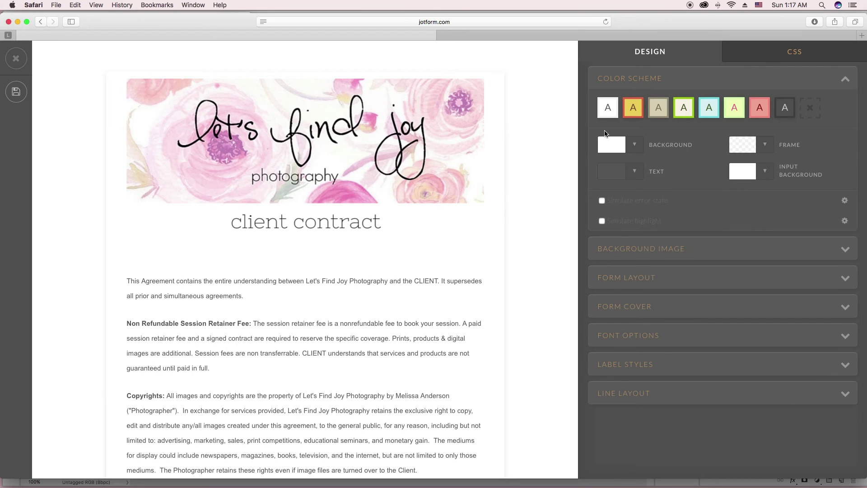
left_click(628, 145)
left_click(636, 144)
left_click(433, 137)
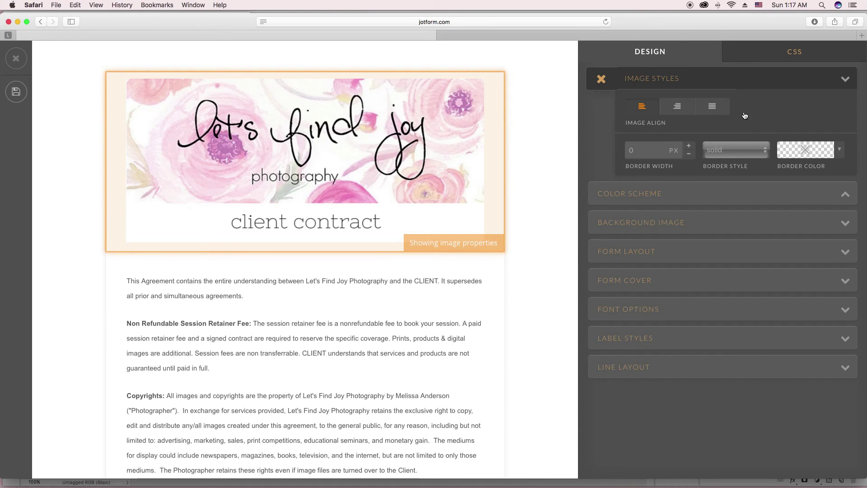
scroll(388, 240, "down", 5)
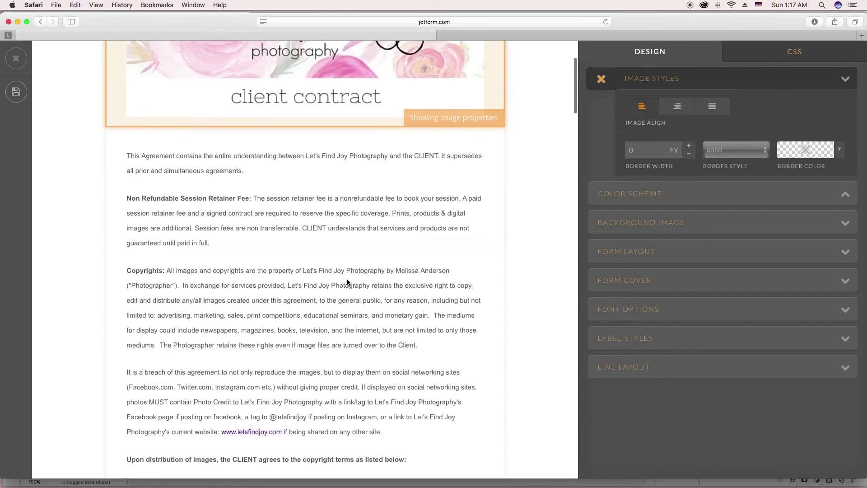
left_click(389, 240)
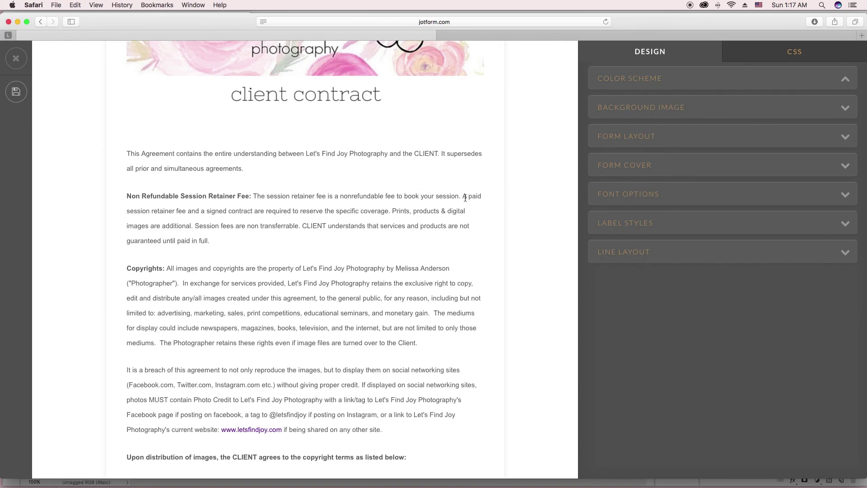
scroll(466, 198, "down", 20)
scroll(465, 197, "down", 15)
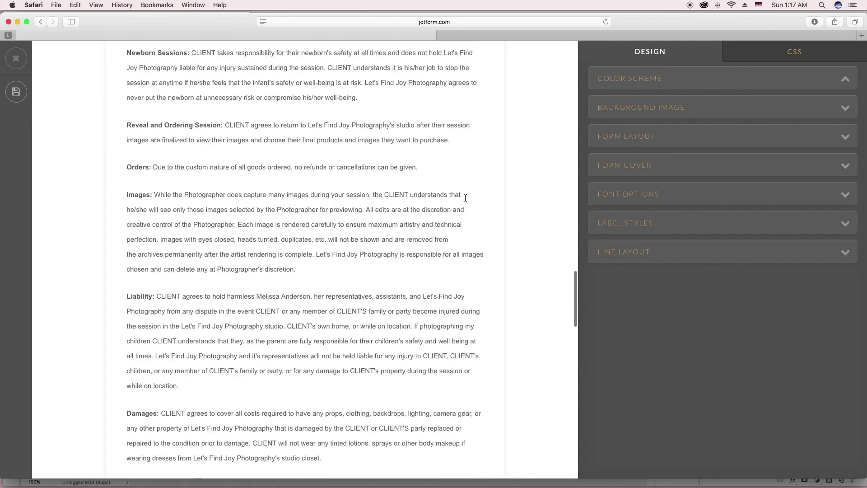
left_click(18, 63)
left_click(498, 259)
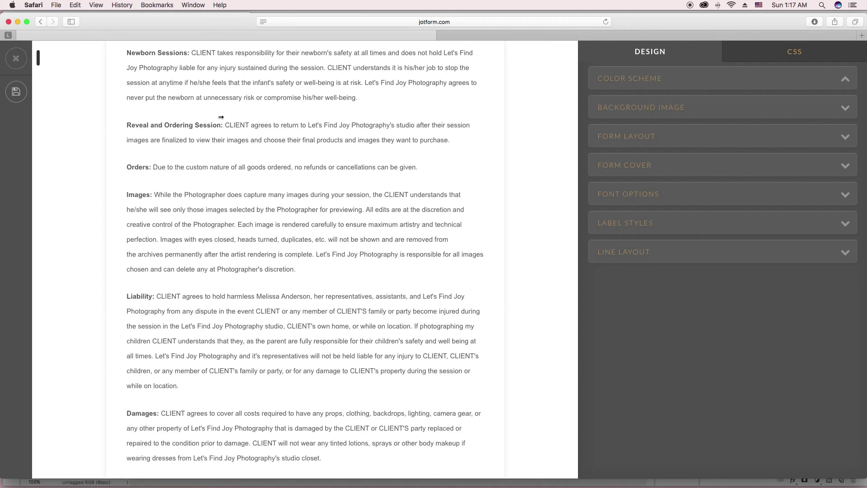
Step: Add the test letters 'ASDFSFA' at the start of the contract text block
left_click(20, 61)
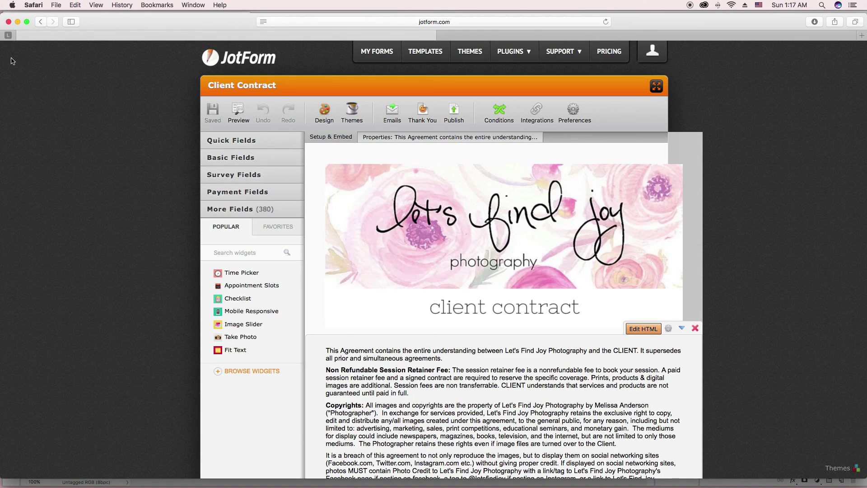
scroll(169, 220, "down", 1)
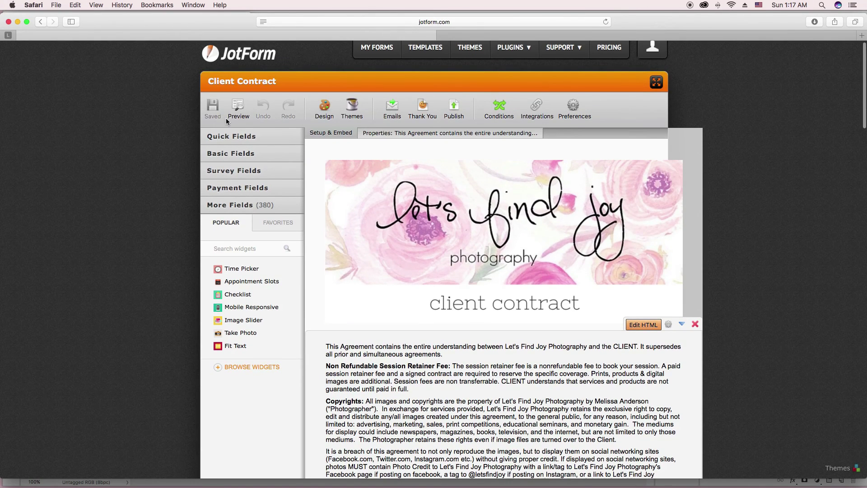
scroll(452, 226, "down", 1)
scroll(411, 359, "up", 2)
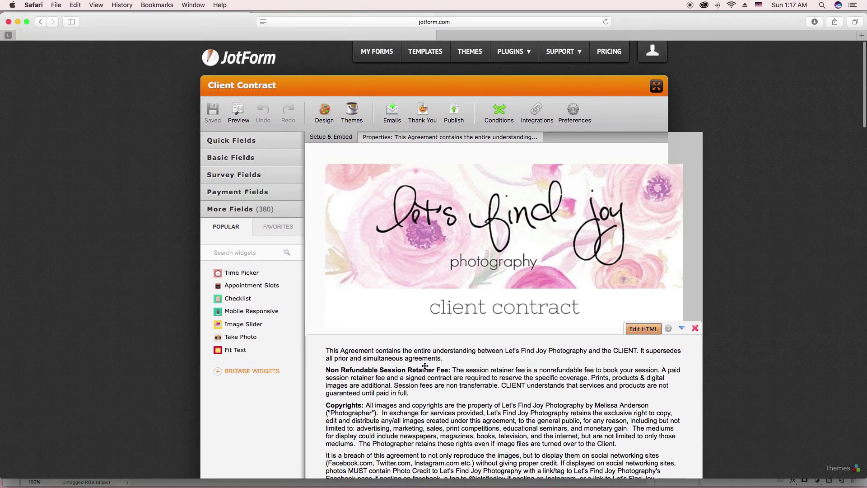
double_click(338, 347)
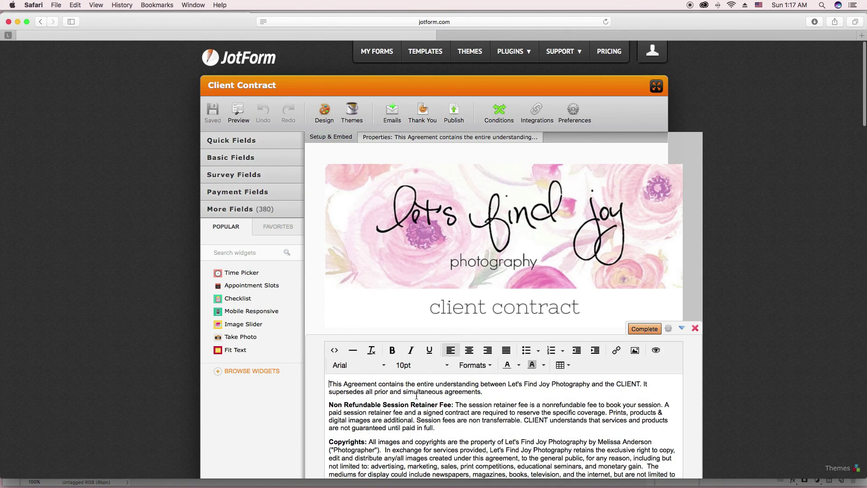
type("ASDFSFA")
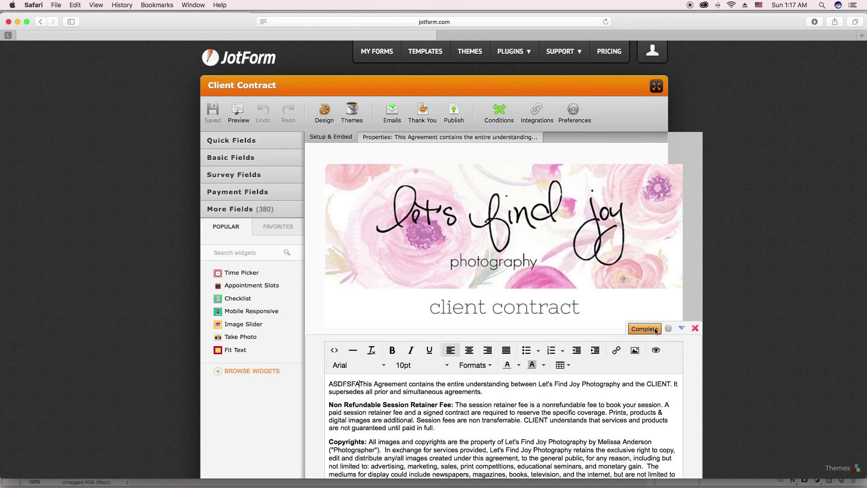
left_click(654, 330)
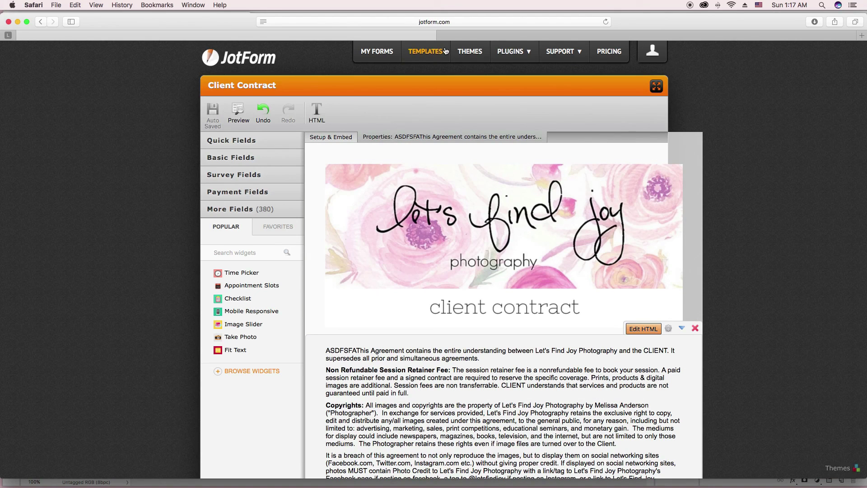
Step: Reload the live contract page to see the 'ASDFSFA' edit appear
left_click(524, 36)
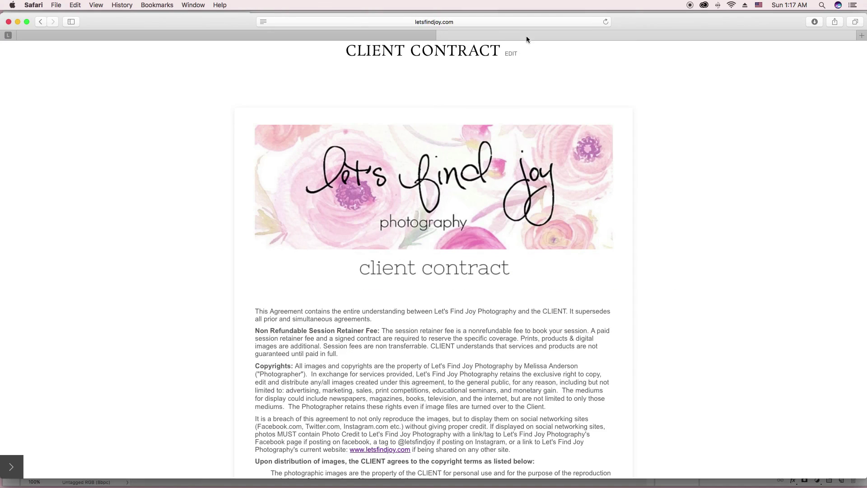
key("super+r")
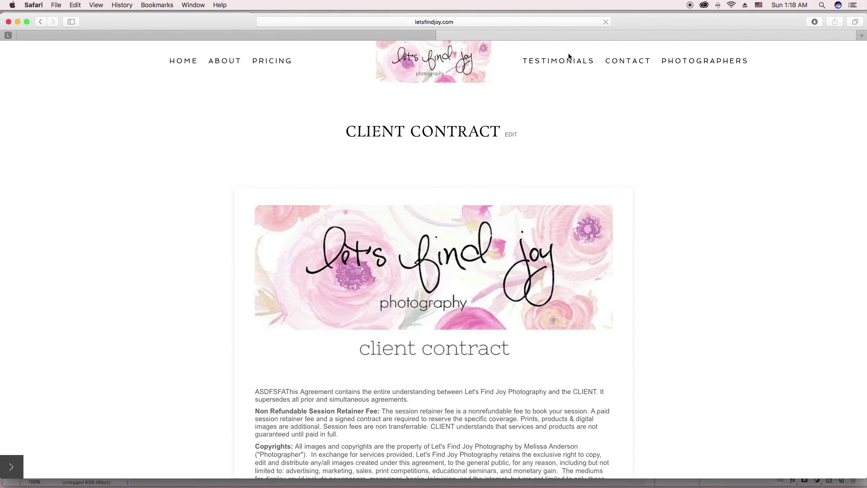
scroll(460, 305, "down", 5)
Step: Delete 'ASDFSFA' from the contract text, restoring the 'T' of 'This Agreement', and save
left_click_drag(295, 251, 235, 249)
left_click(200, 34)
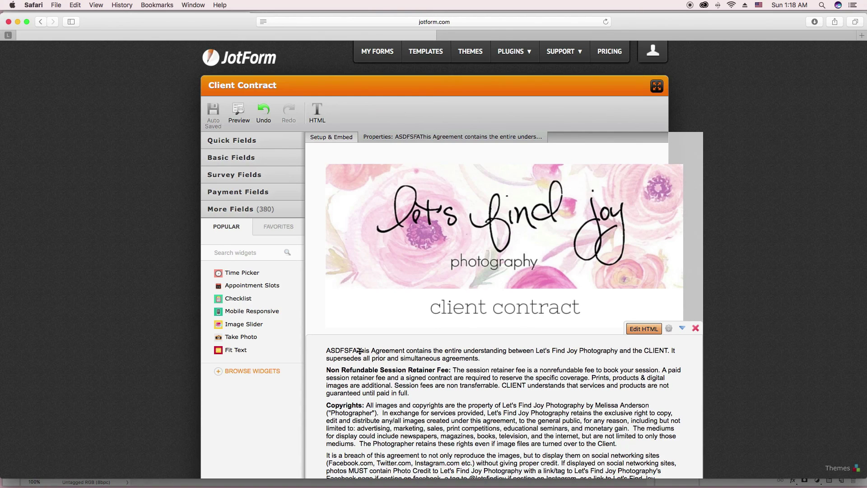
scroll(362, 350, "down", 2)
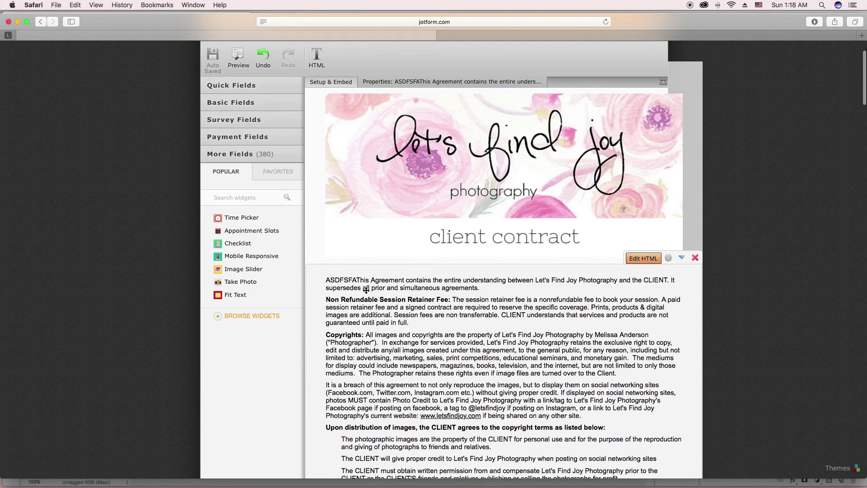
double_click(366, 290)
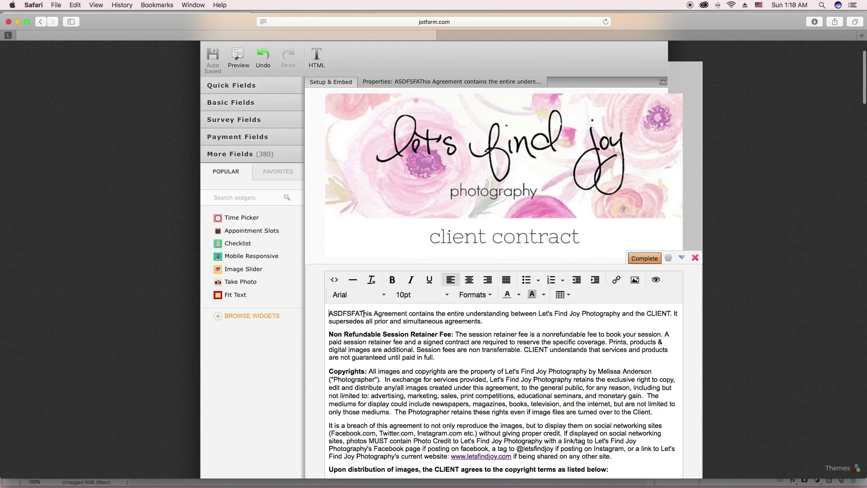
left_click_drag(364, 313, 320, 313)
key("BackSpace")
type("T")
scroll(396, 429, "up", 2)
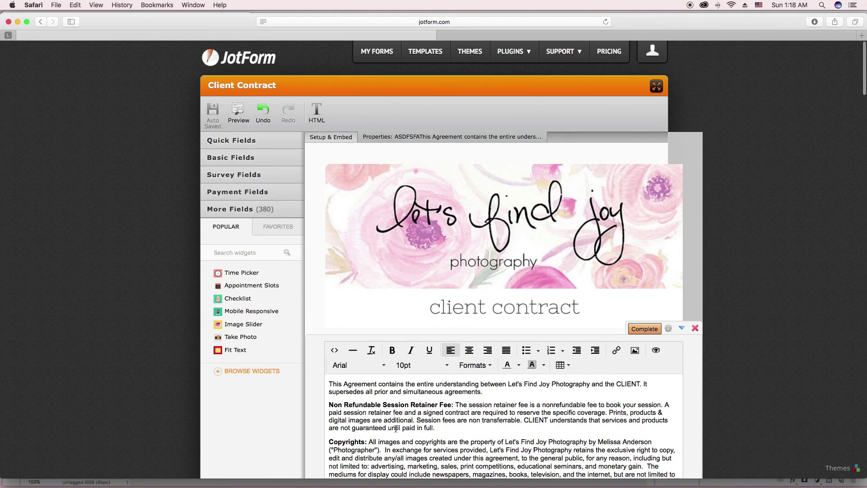
left_click(657, 328)
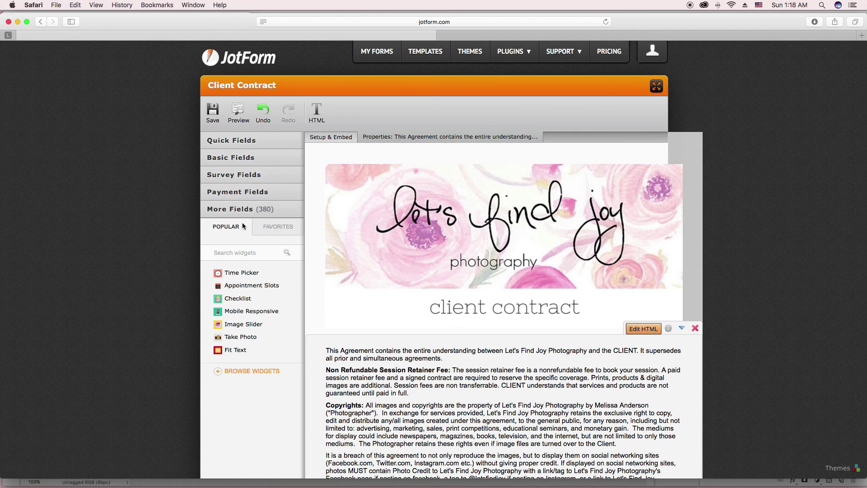
left_click(212, 112)
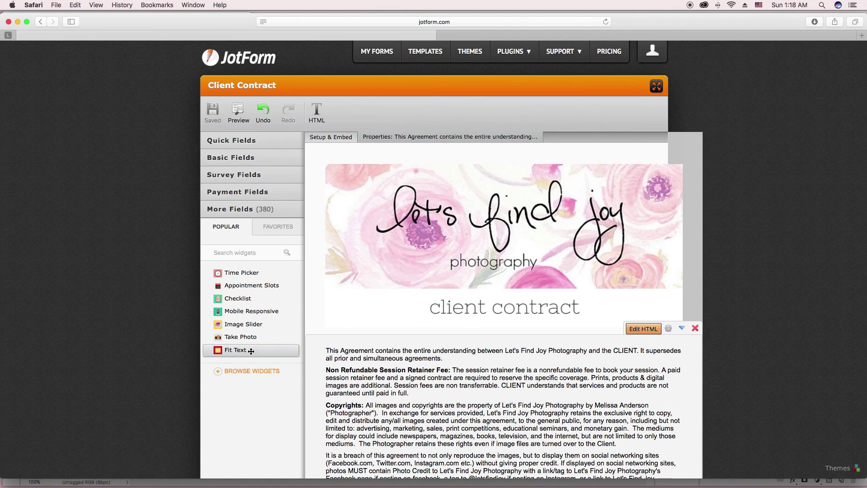
left_click(8, 35)
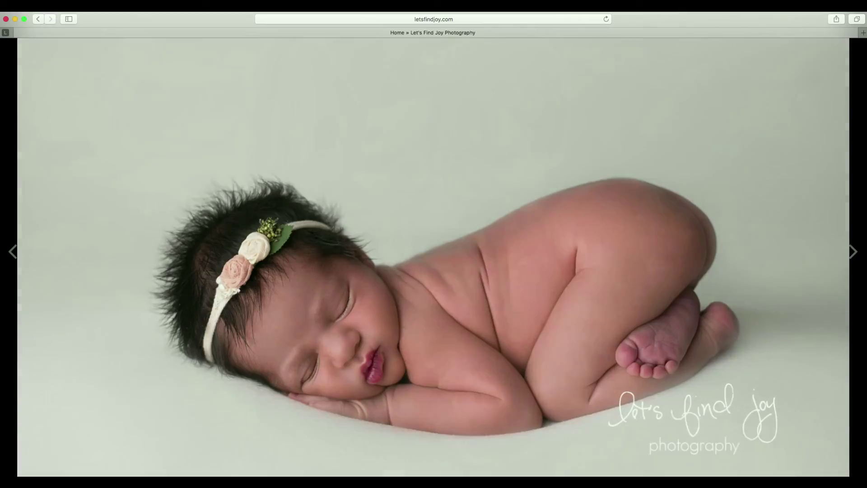
Step: Scroll down the Let's Find Joy home page slideshow and back to the top
scroll(433, 253, "down", 10)
scroll(865, 384, "down", 15)
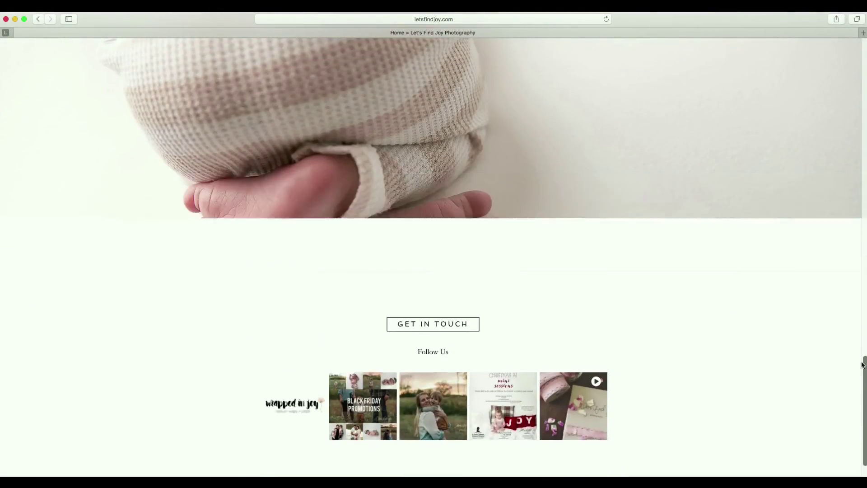
scroll(865, 384, "up", 20)
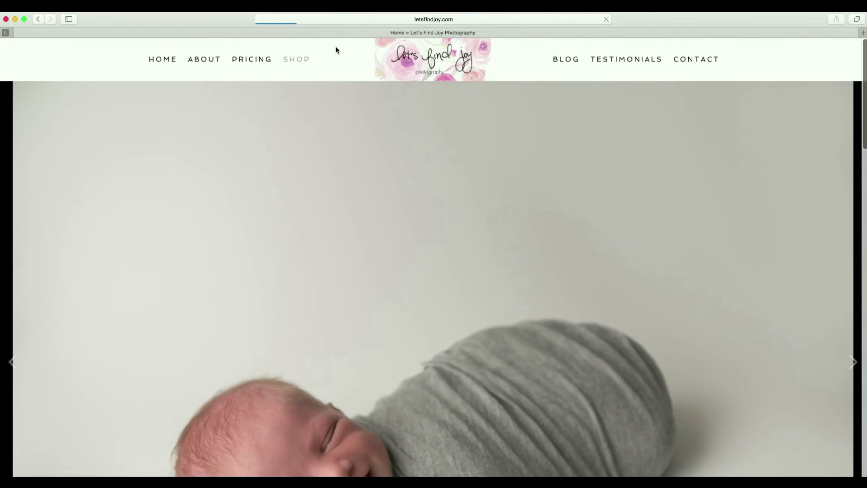